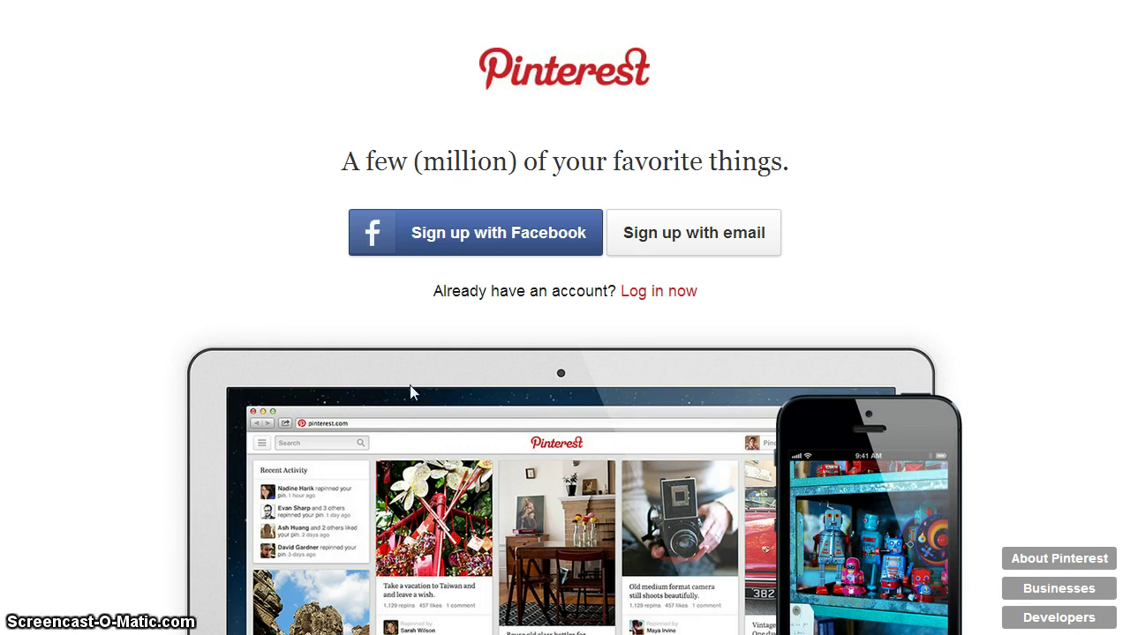
Sign in from 'Log in now' on the landing page to reach the pin feed
click(667, 295)
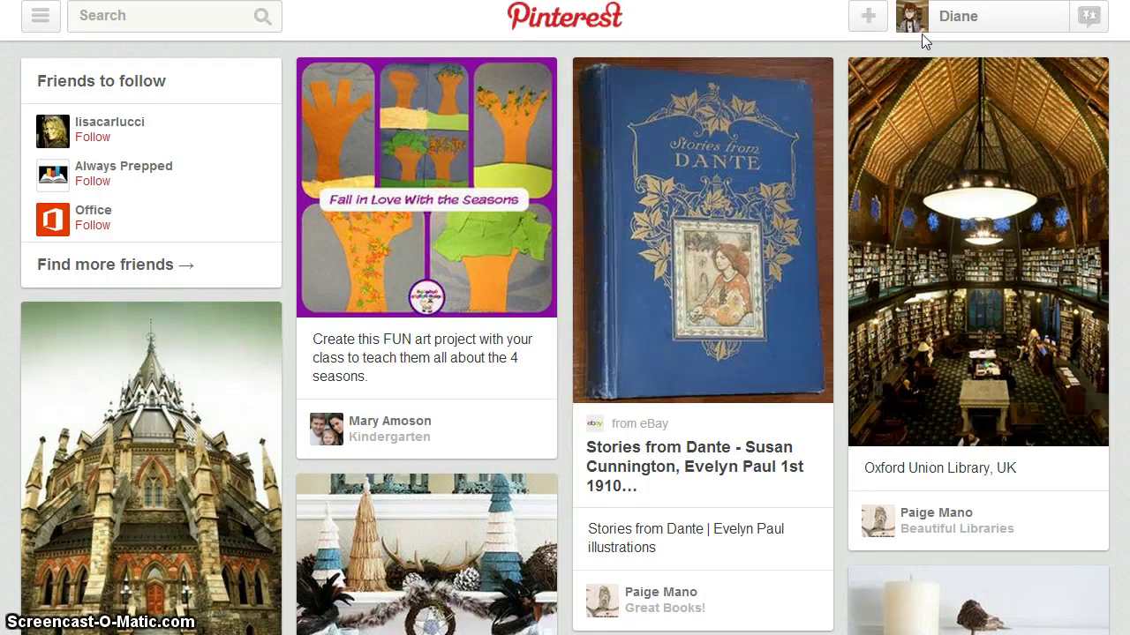
Go to Your Boards and browse the profile's Pins, Likes, Followers and Following tabs
click(935, 24)
click(953, 55)
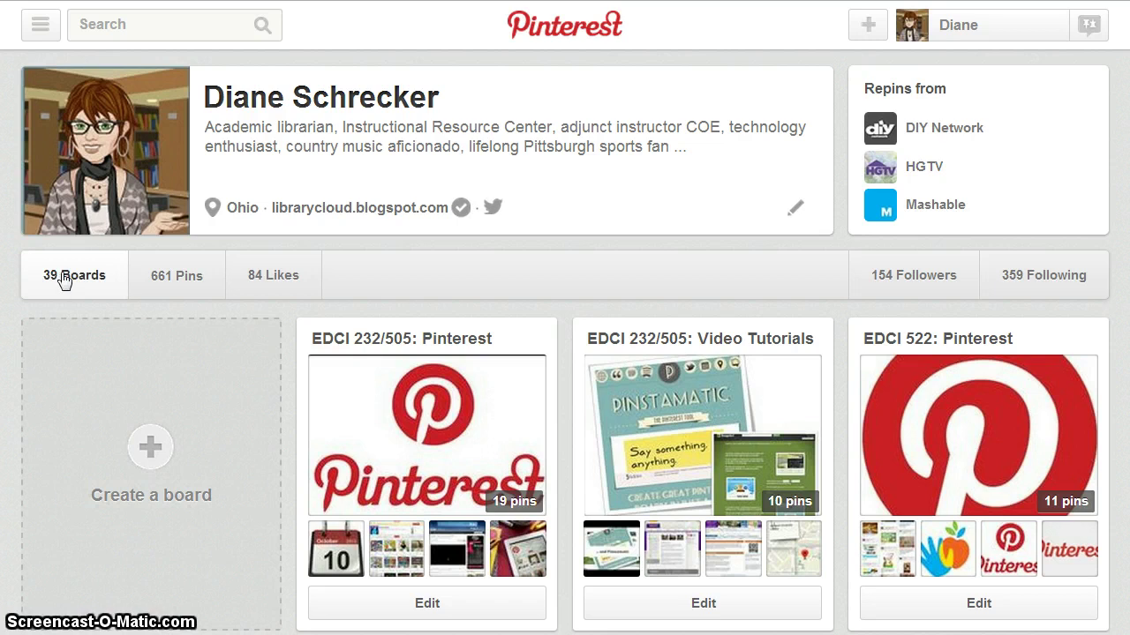
click(181, 276)
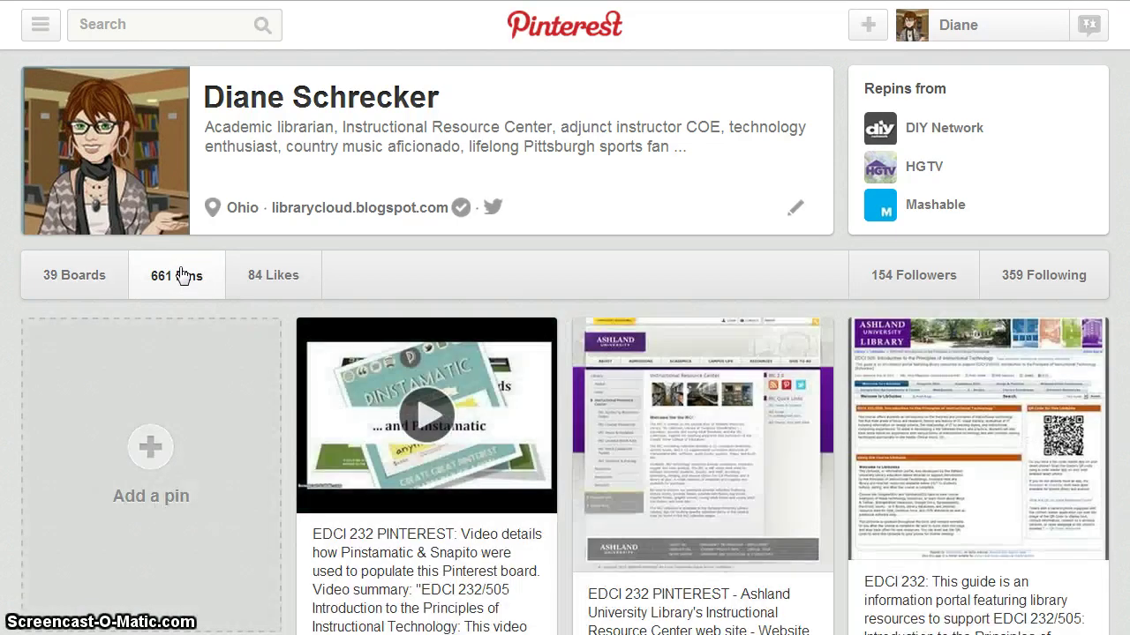
click(282, 280)
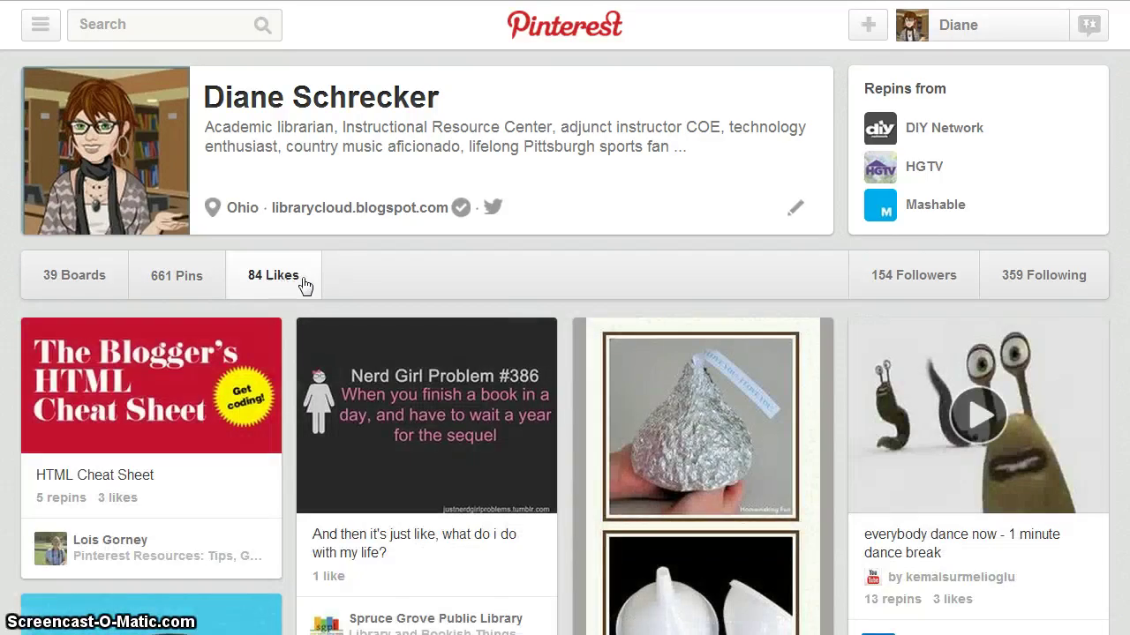
click(947, 283)
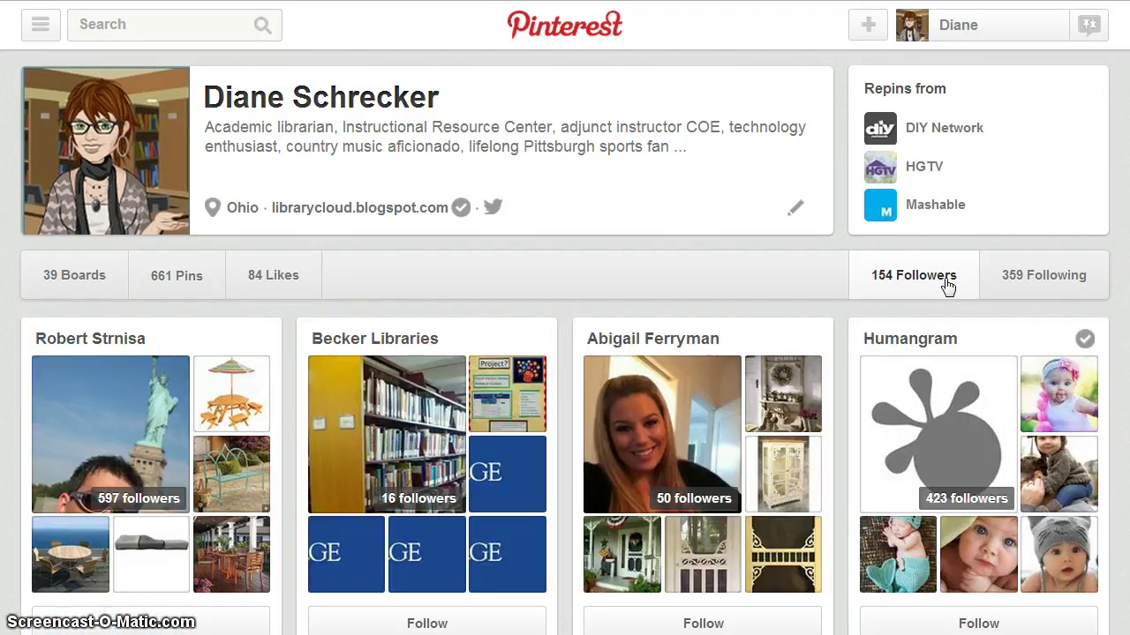
click(1030, 279)
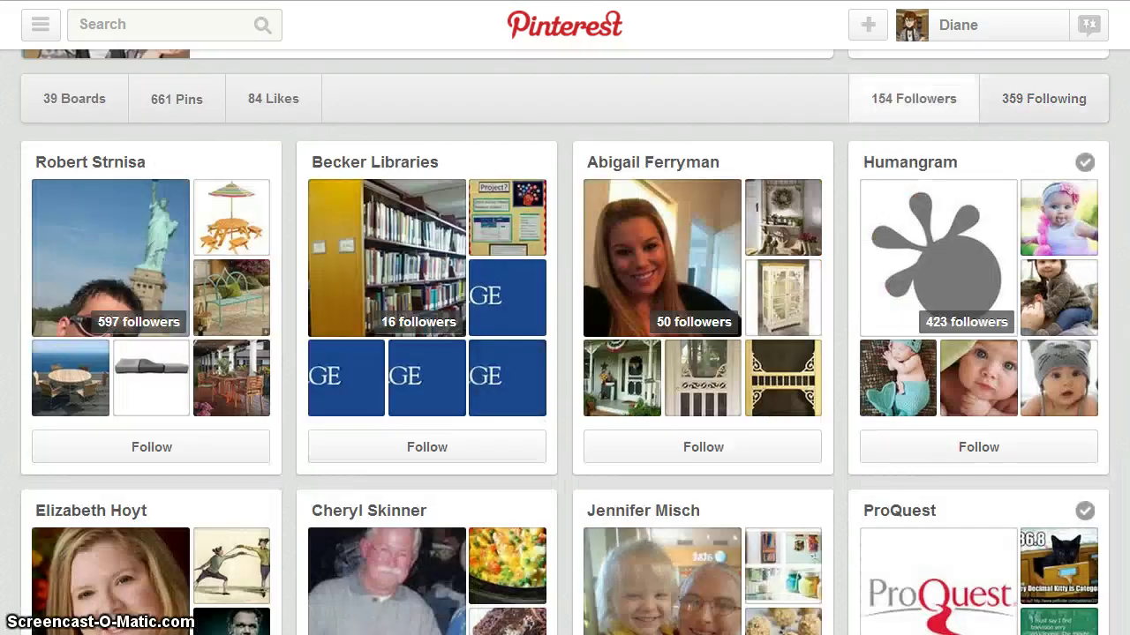
Scroll through all 39 boards on the profile, then back to the top
scroll(565, 353, down, 1)
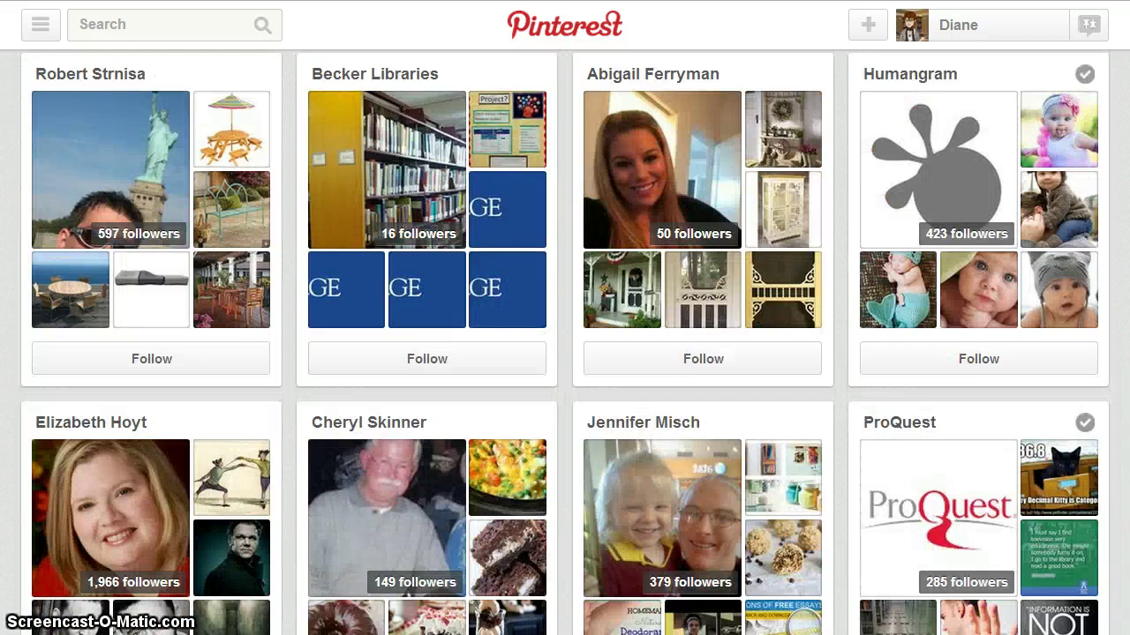
scroll(564, 353, down, 1)
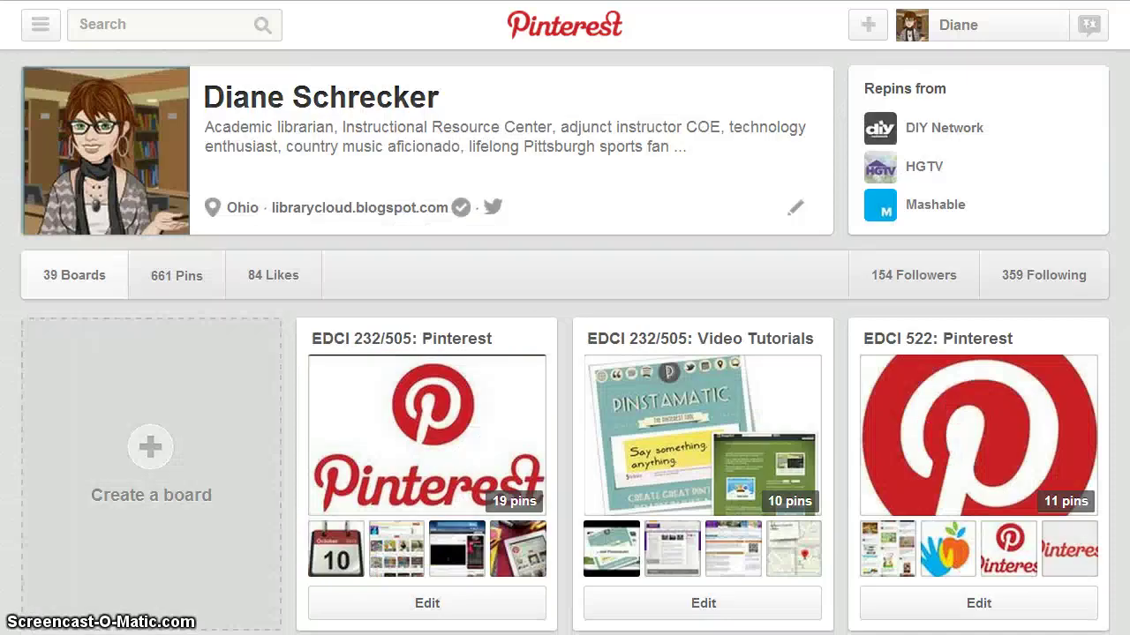
scroll(565, 342, down, 2)
scroll(565, 343, down, 2)
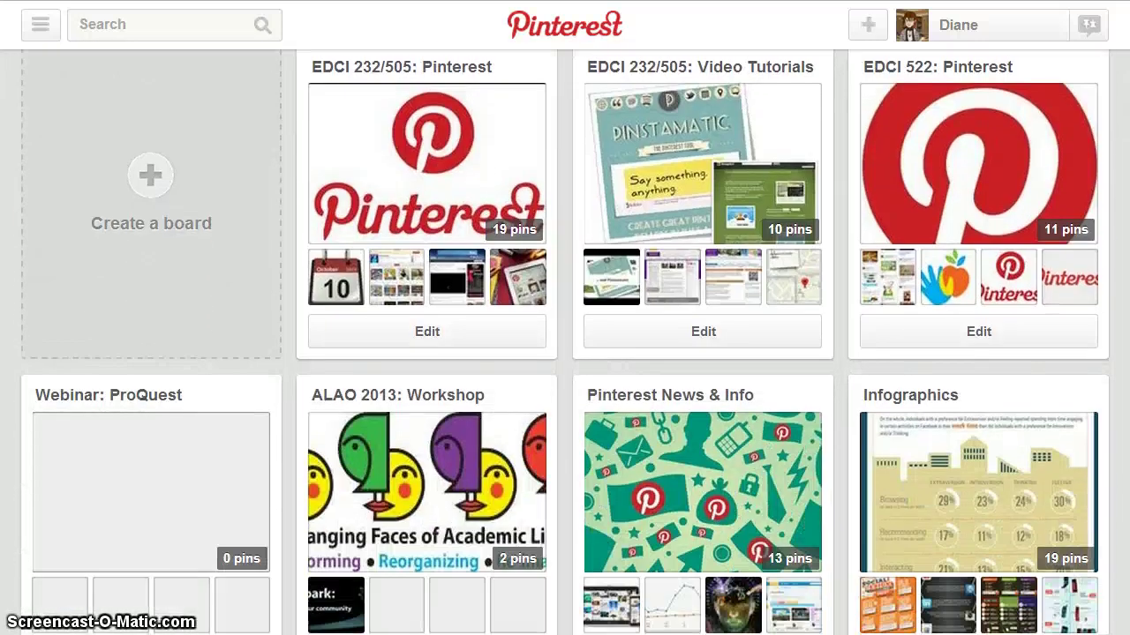
scroll(564, 342, down, 6)
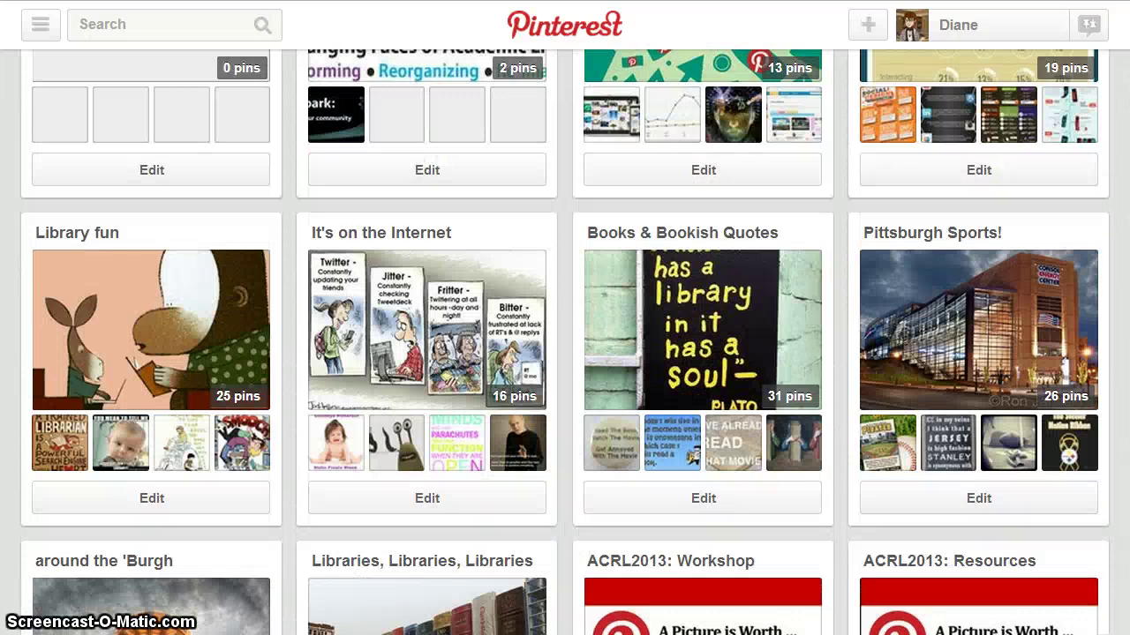
scroll(564, 343, down, 9)
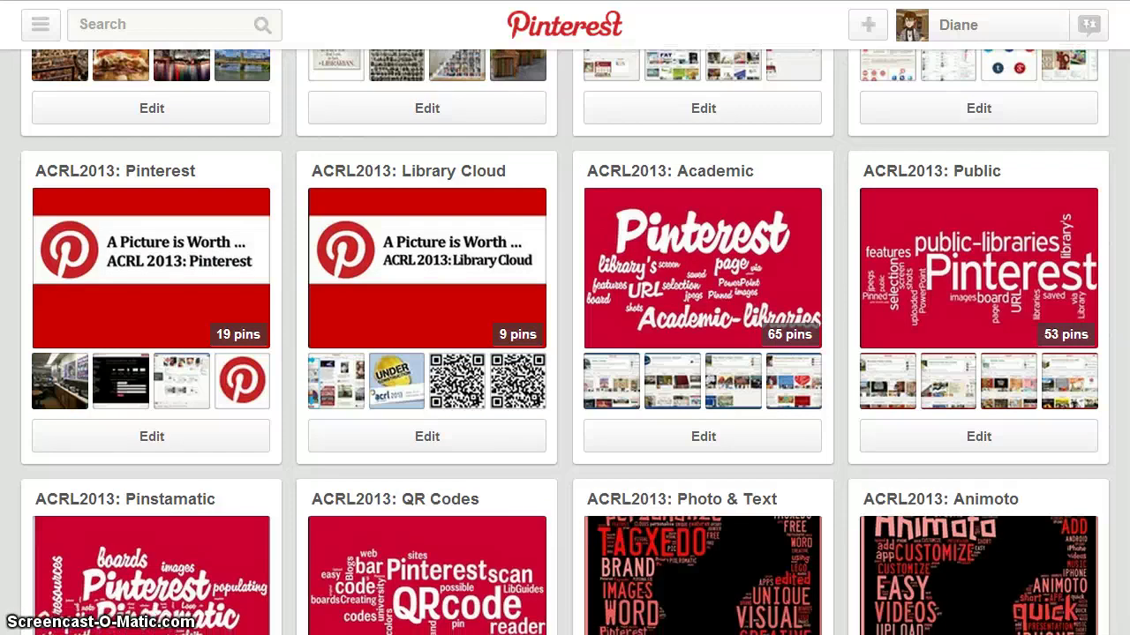
scroll(564, 343, up, 15)
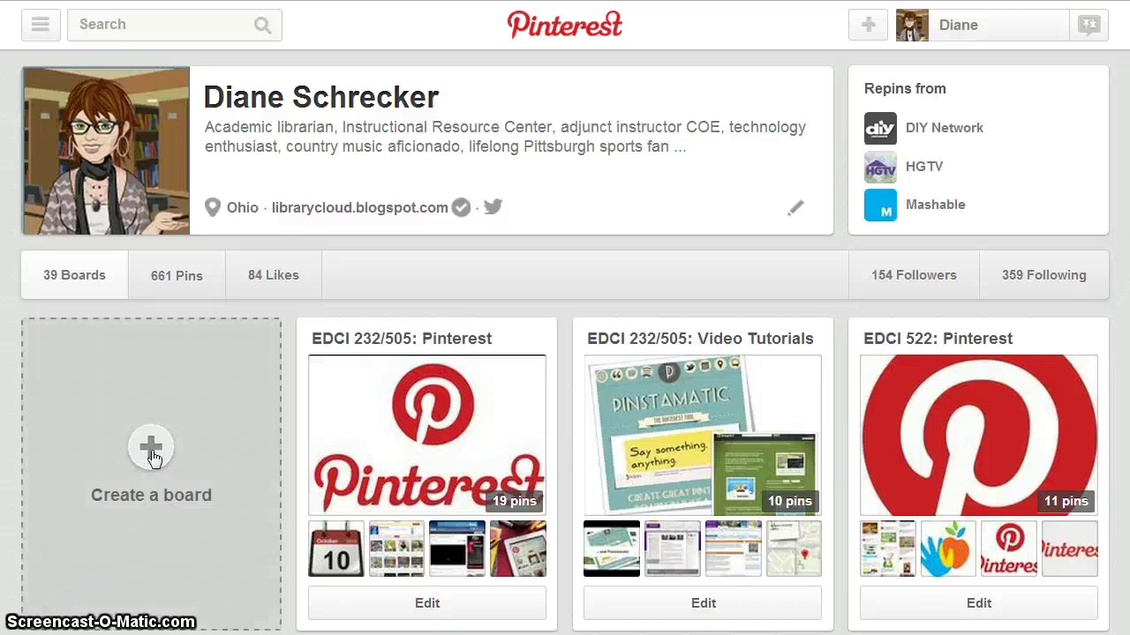
Create board 'EDCI 232: Video Example' in Education with a pasted test-board description for the tutorial
click(868, 30)
click(834, 196)
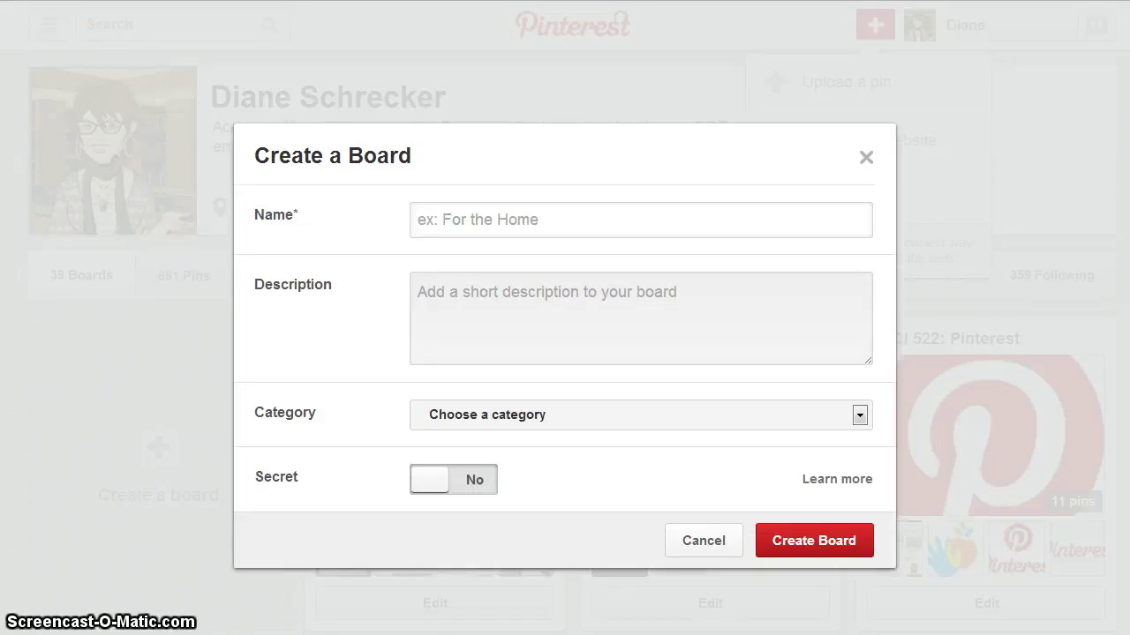
text(EDCI 232: Video Example)
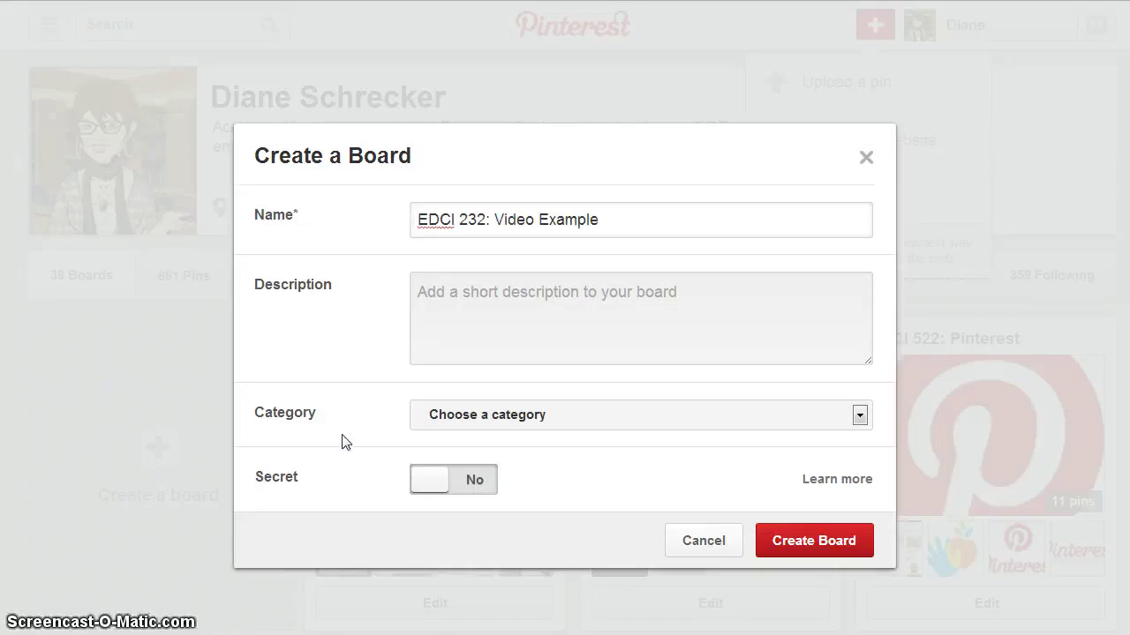
click(500, 294)
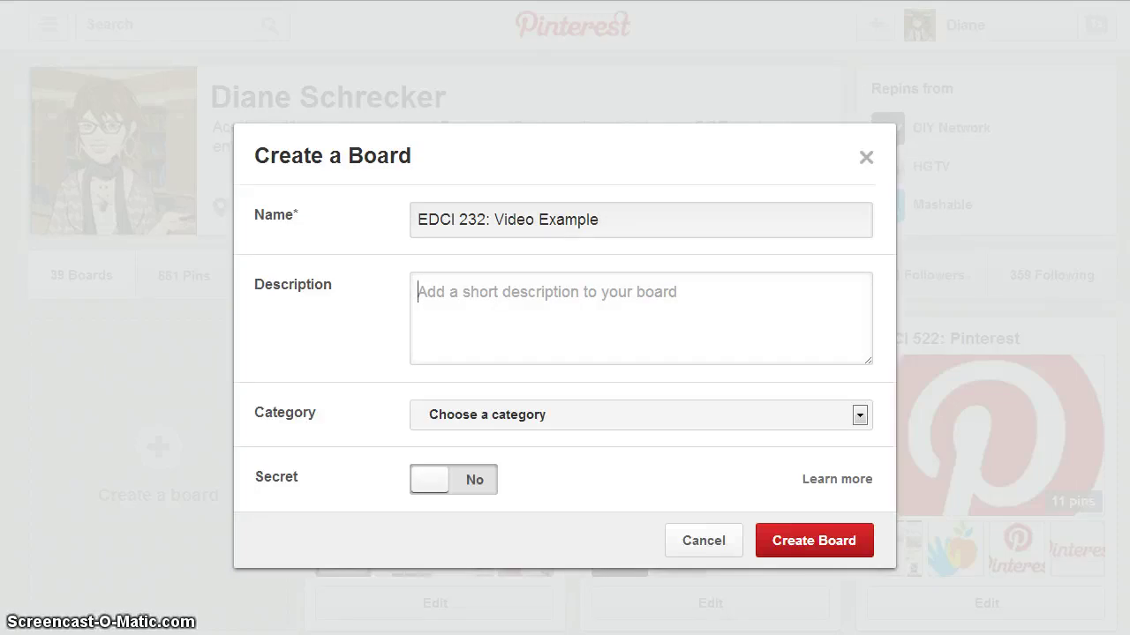
text(This is a test board for an Introduction to the Principles of Instructional Technology video tutorial.)
click(860, 419)
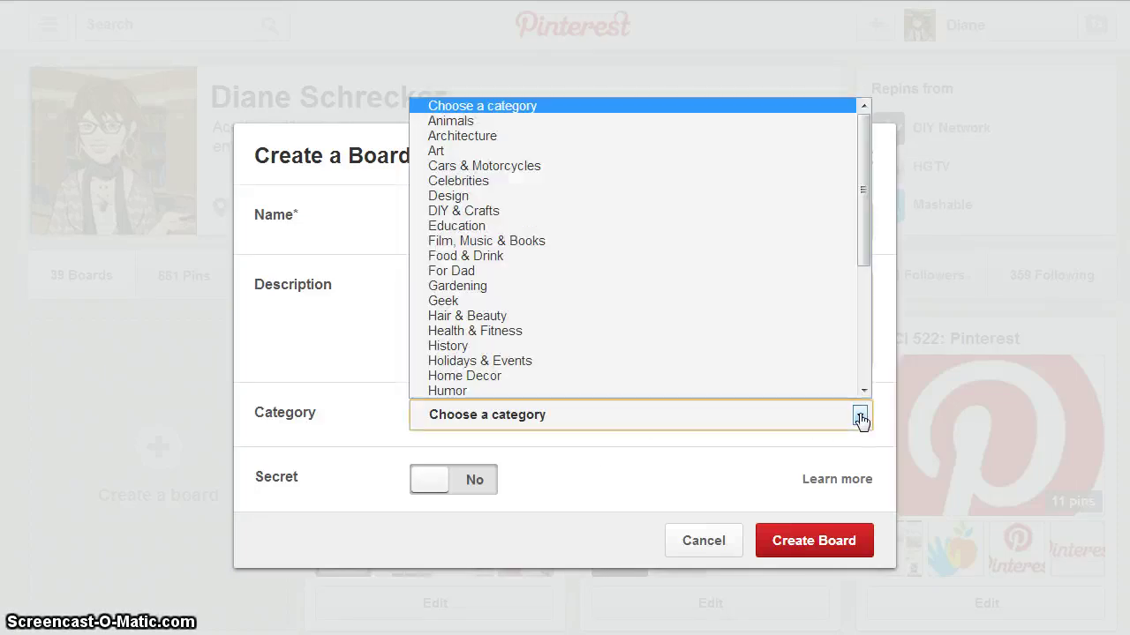
click(488, 226)
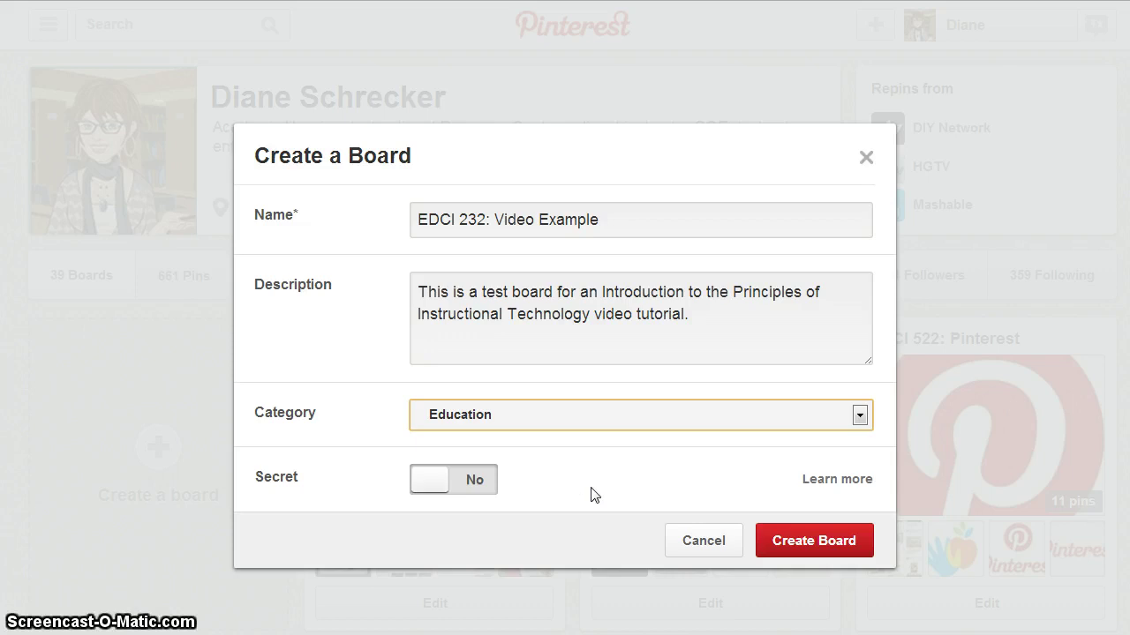
click(801, 541)
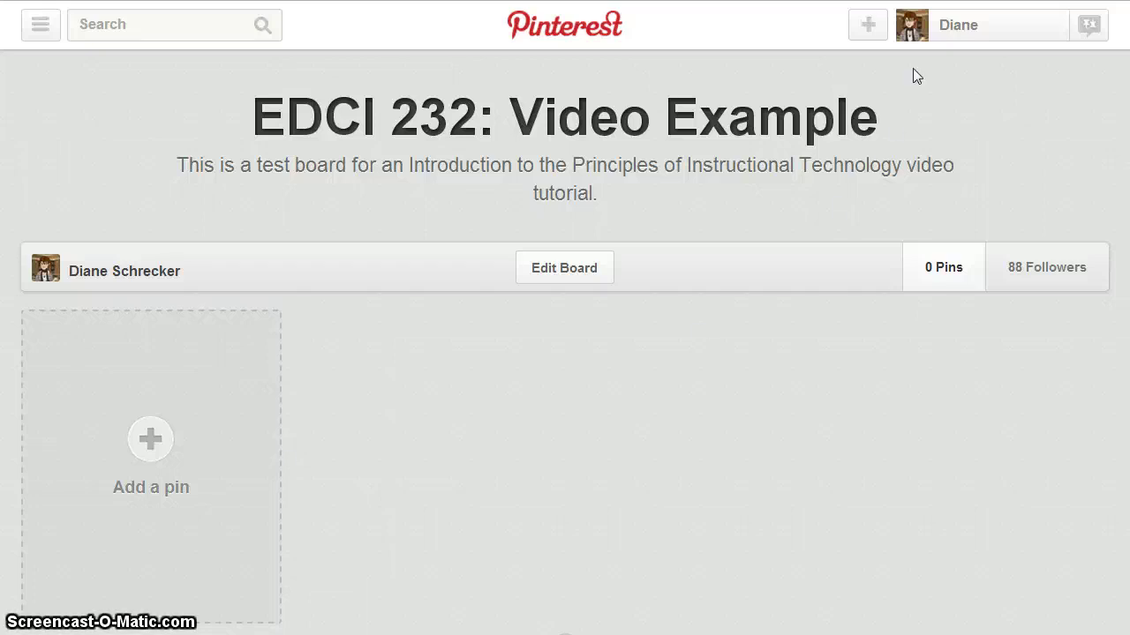
Choose Upload a pin from the + menu to open the 'Add a pin from your computer' dialog
click(868, 26)
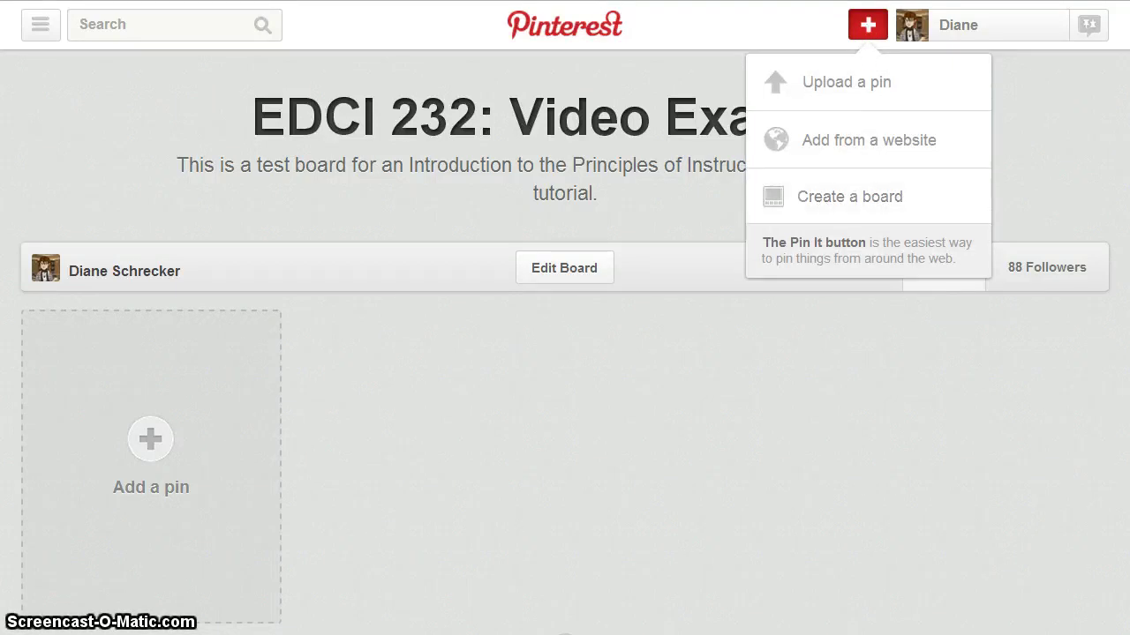
click(565, 634)
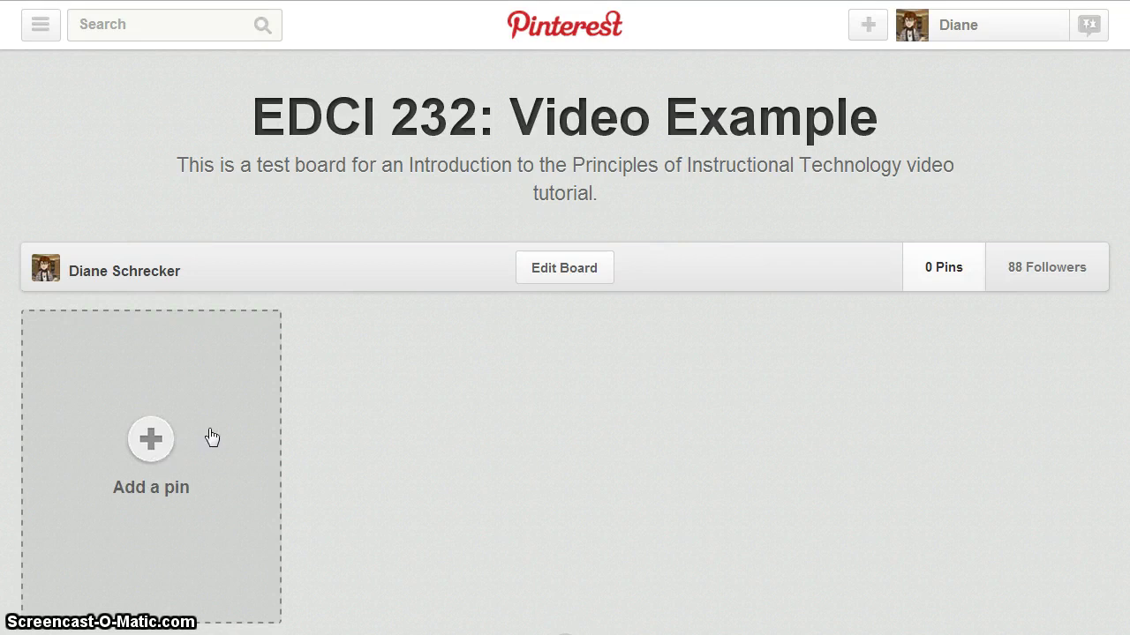
click(867, 44)
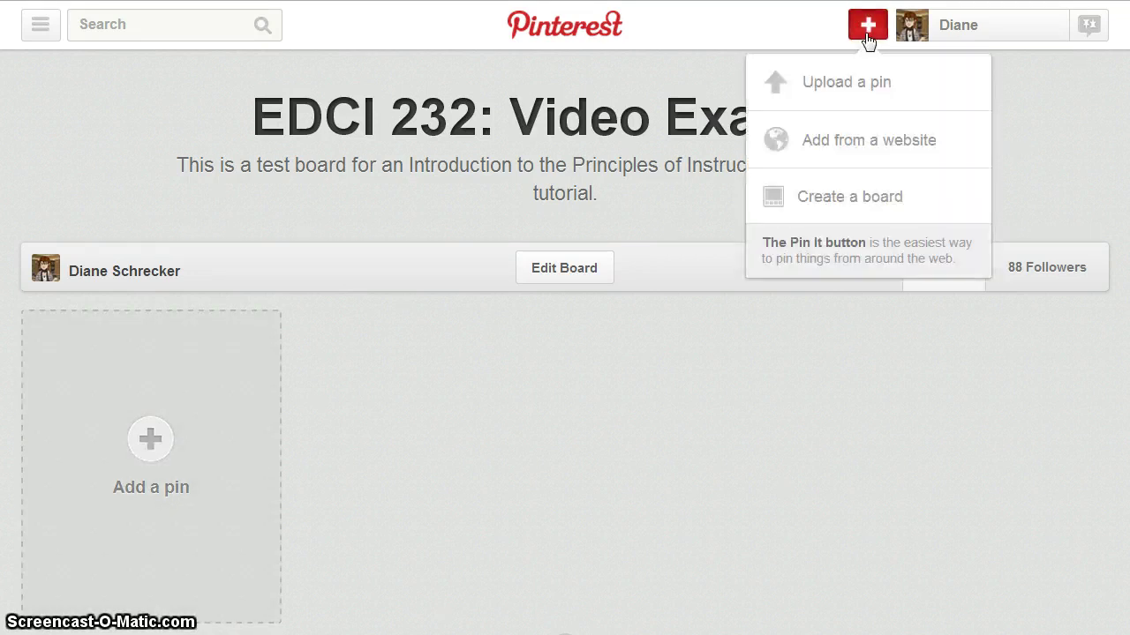
click(872, 93)
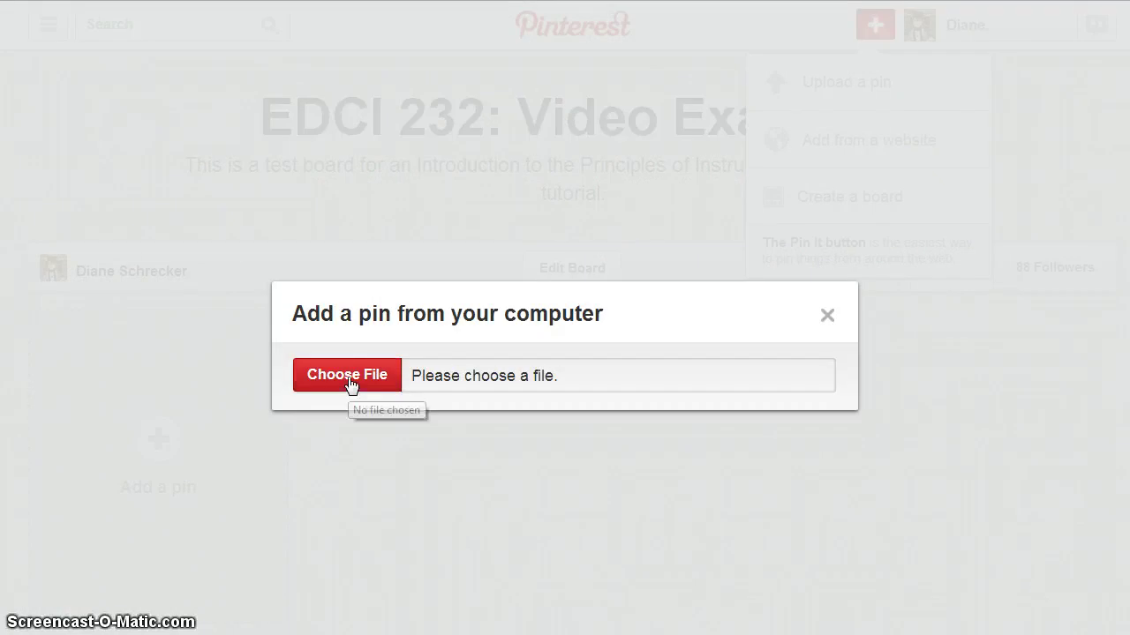
Upload the Tagxedo apple word-cloud image to EDCI 232: Video Example with the pasted description
click(350, 381)
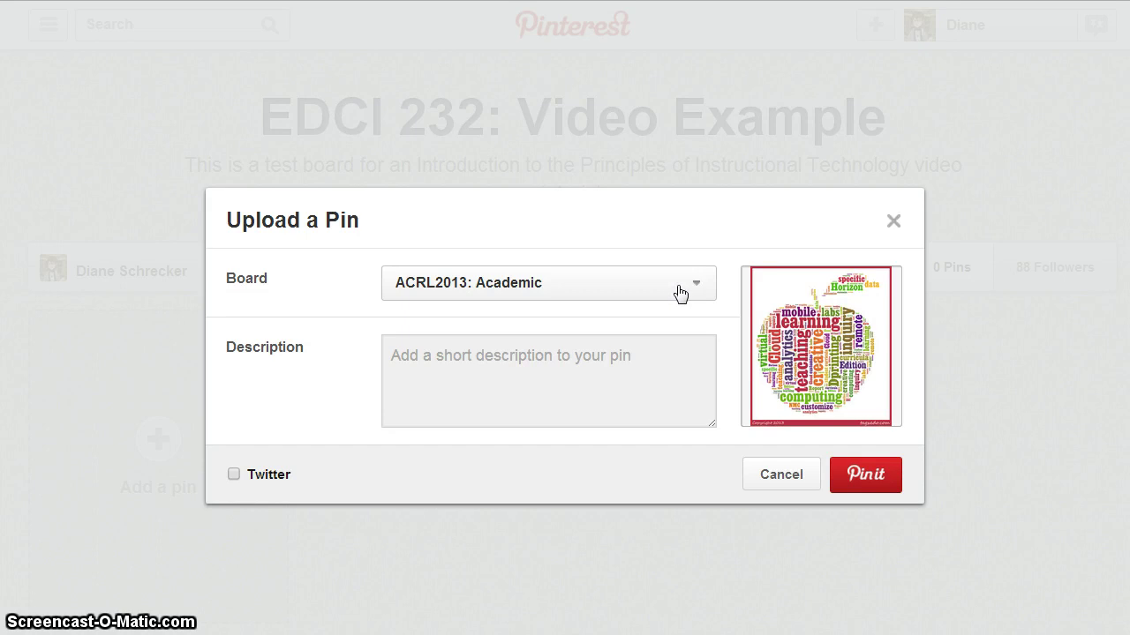
click(675, 292)
scroll(653, 323, down, 5)
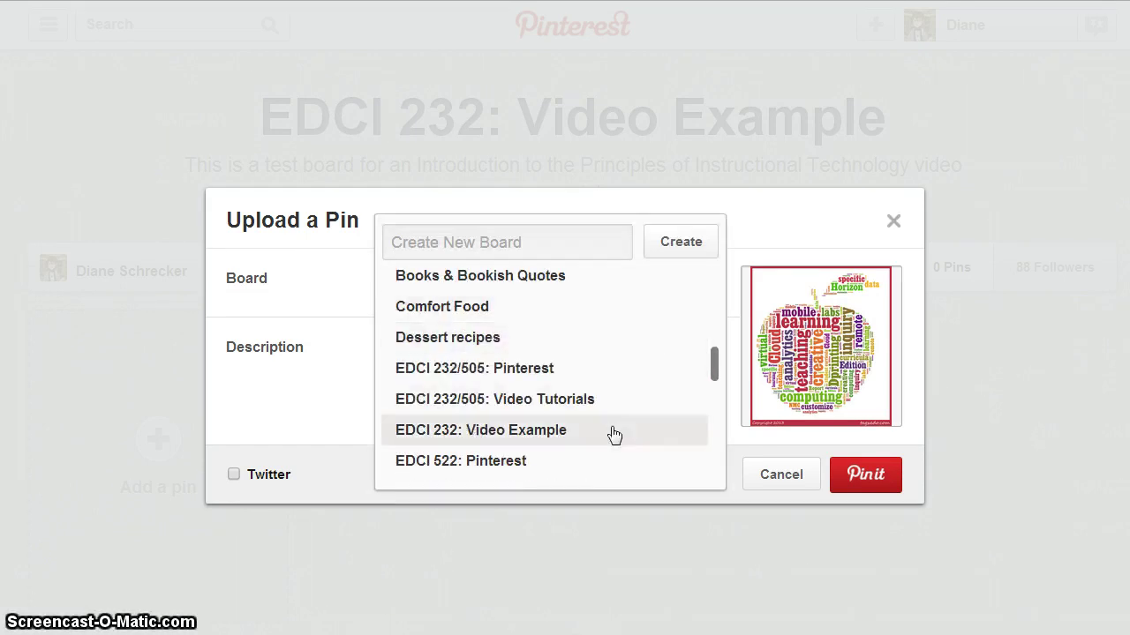
click(614, 434)
click(610, 357)
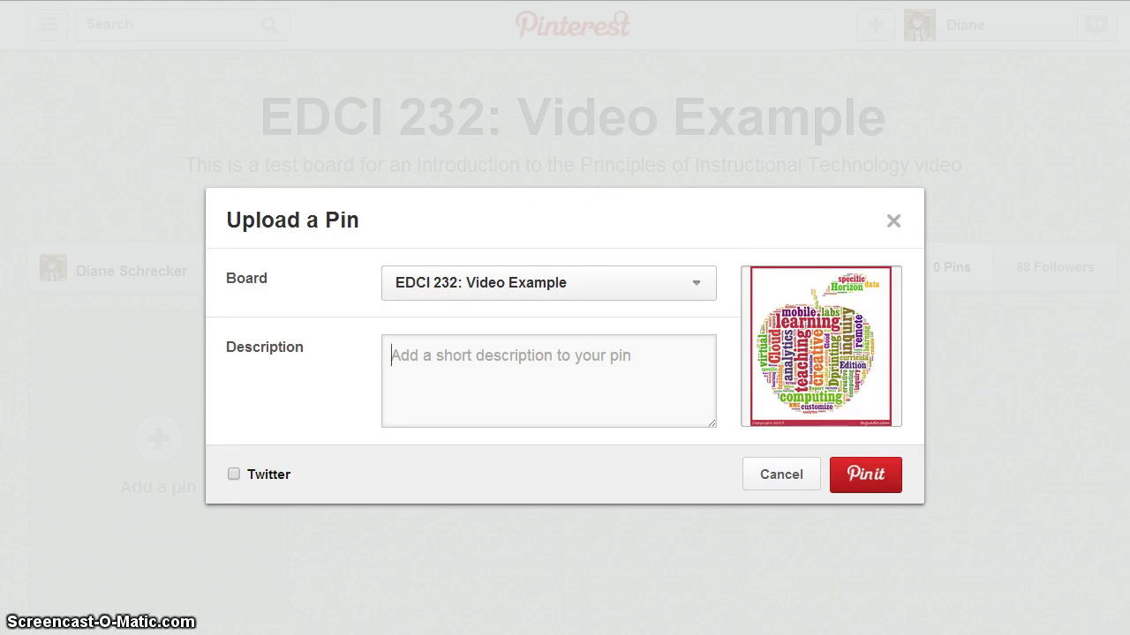
text(EDCI 232 PINTEREST: Tagxedo word cloud created for the 2013 New Horizon Report (10/2/13))
click(878, 478)
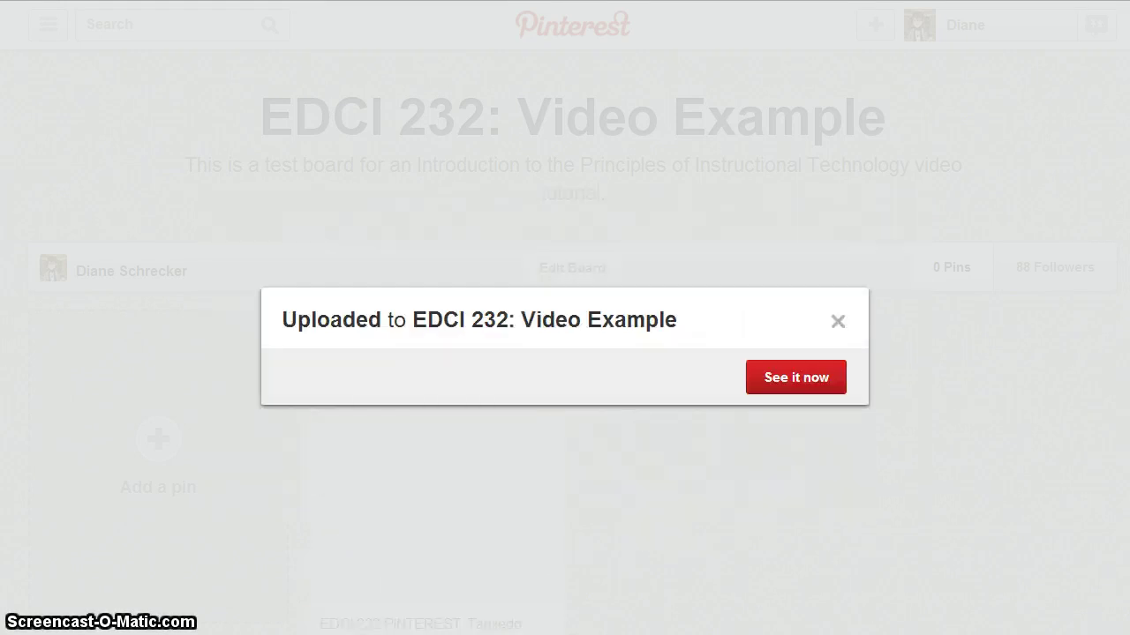
Check the new word-cloud pin on the board, then return to the feed via the Pinterest logo
scroll(565, 353, down, 2)
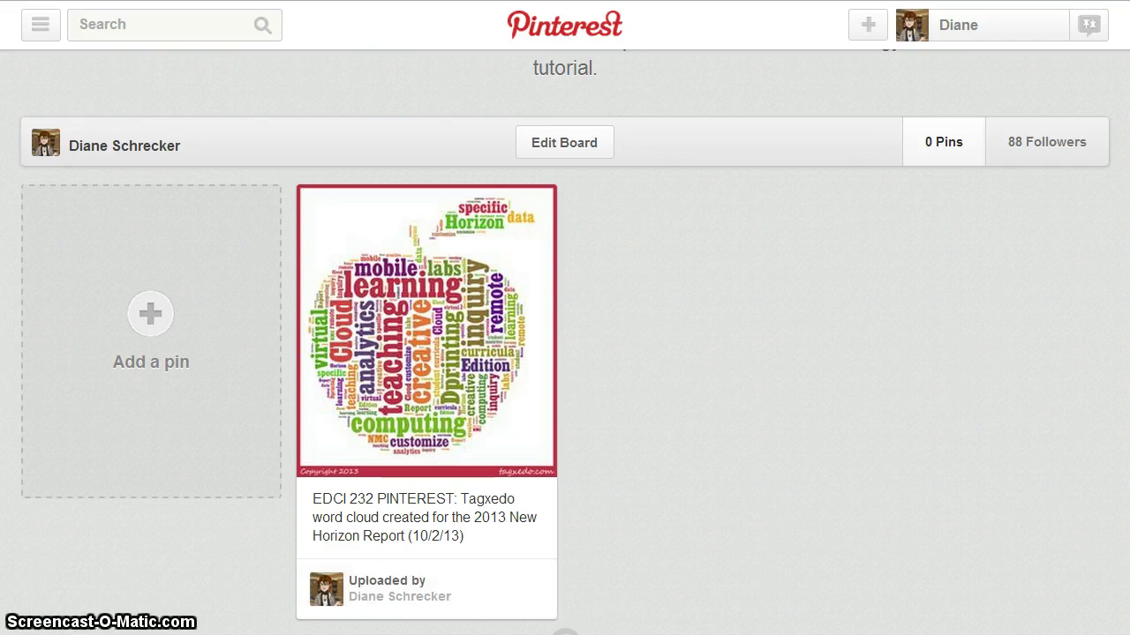
scroll(565, 353, up, 2)
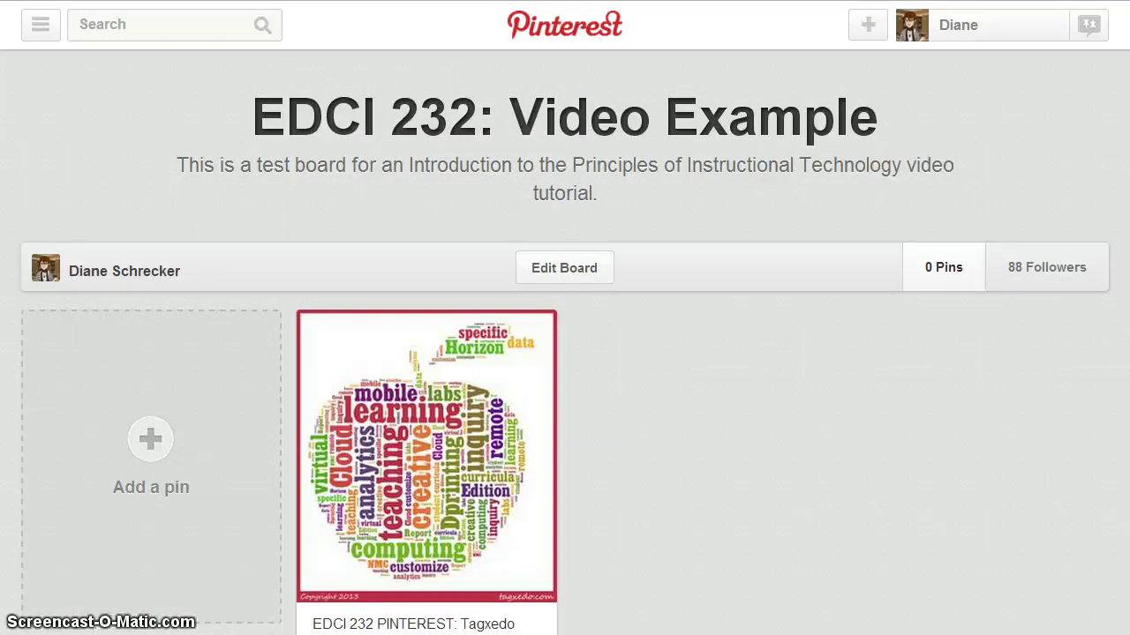
click(567, 33)
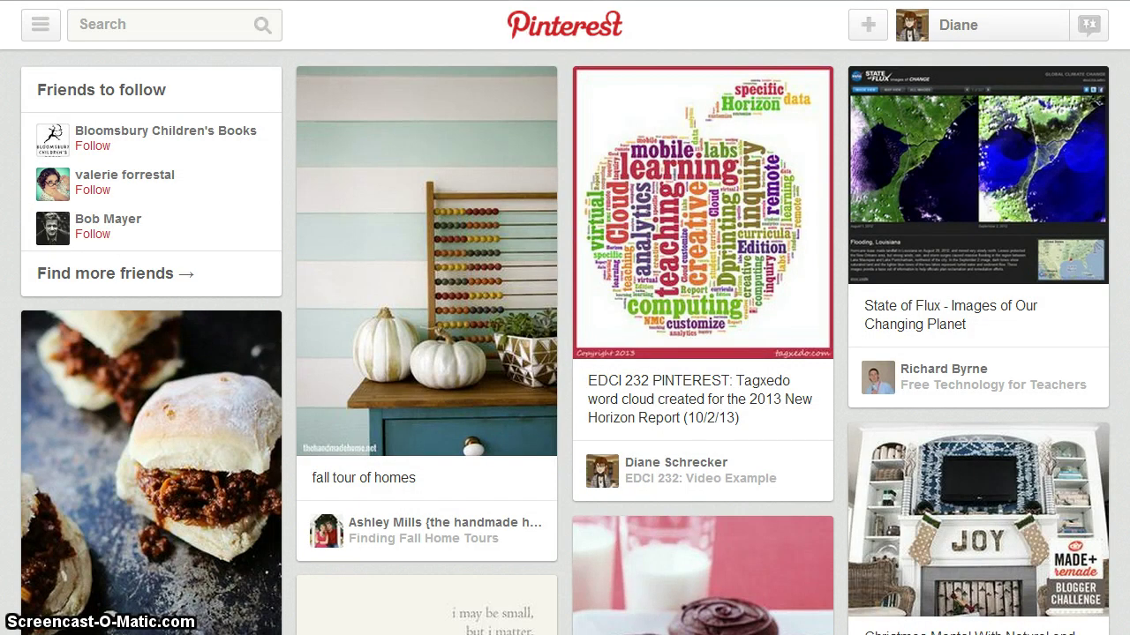
Scroll to the Teachable Moments for Digital Citizenship infographic and start repinning it
scroll(565, 342, down, 6)
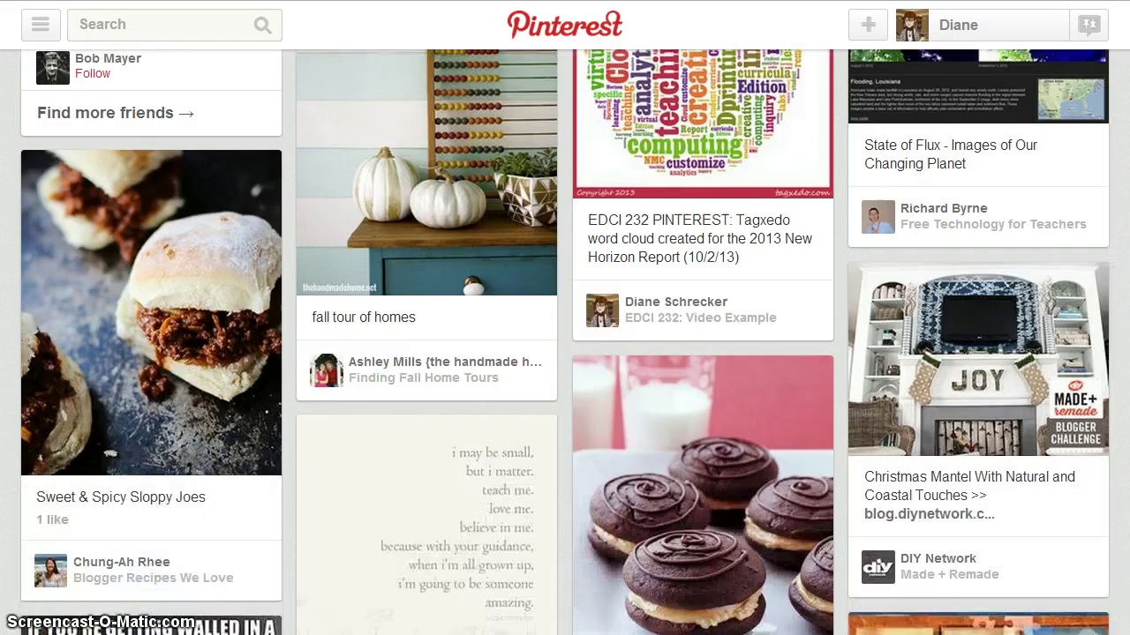
scroll(565, 343, down, 5)
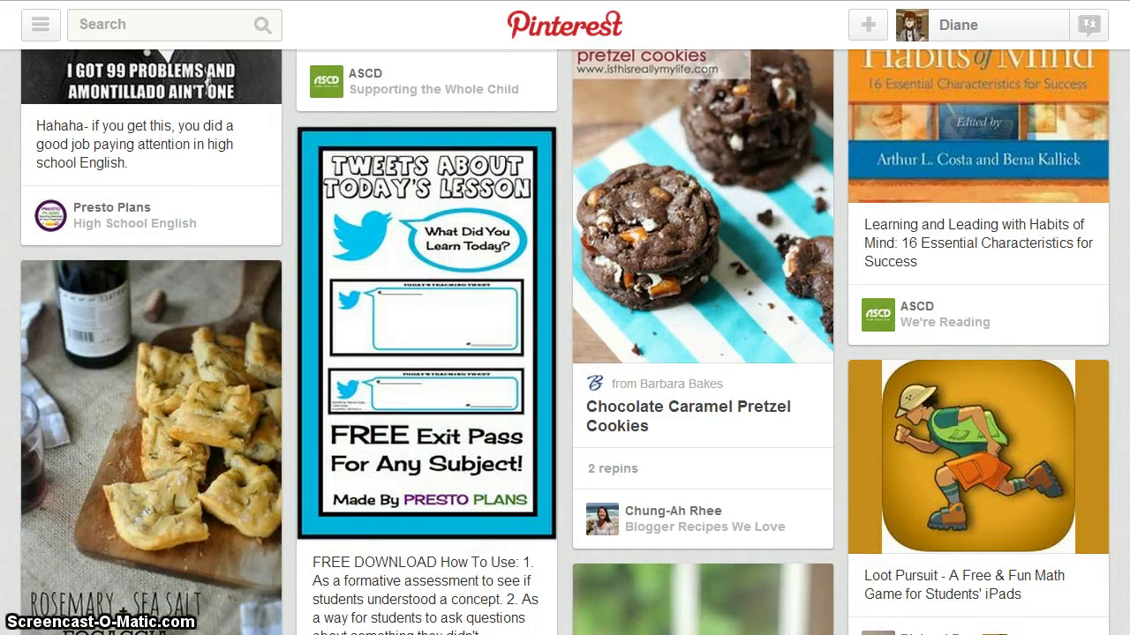
scroll(565, 342, down, 5)
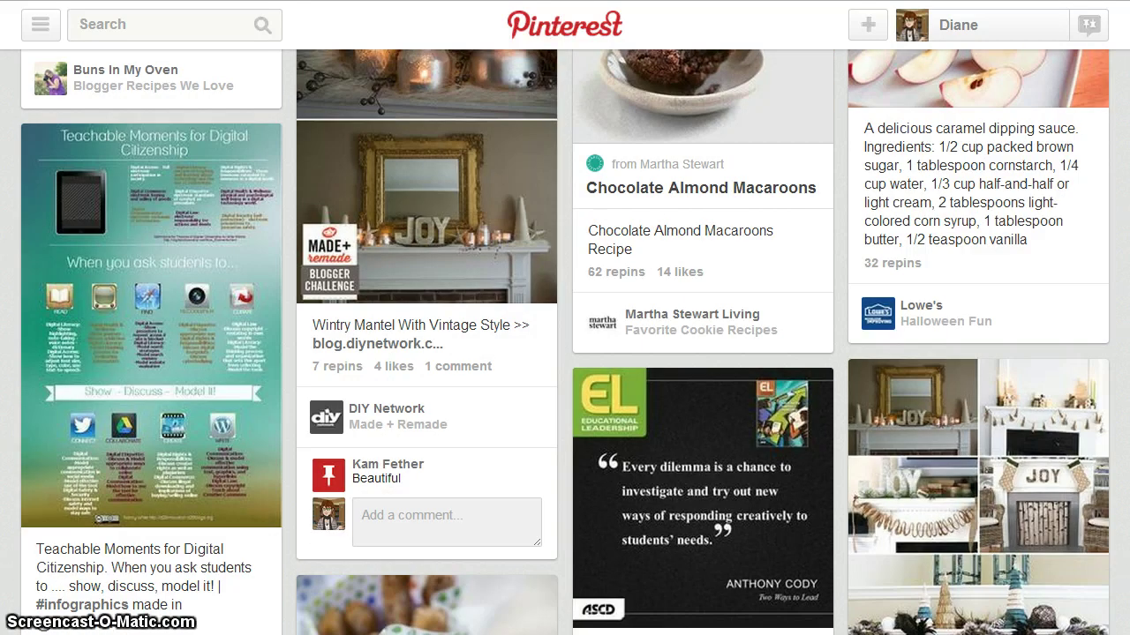
mouse_move(107, 304)
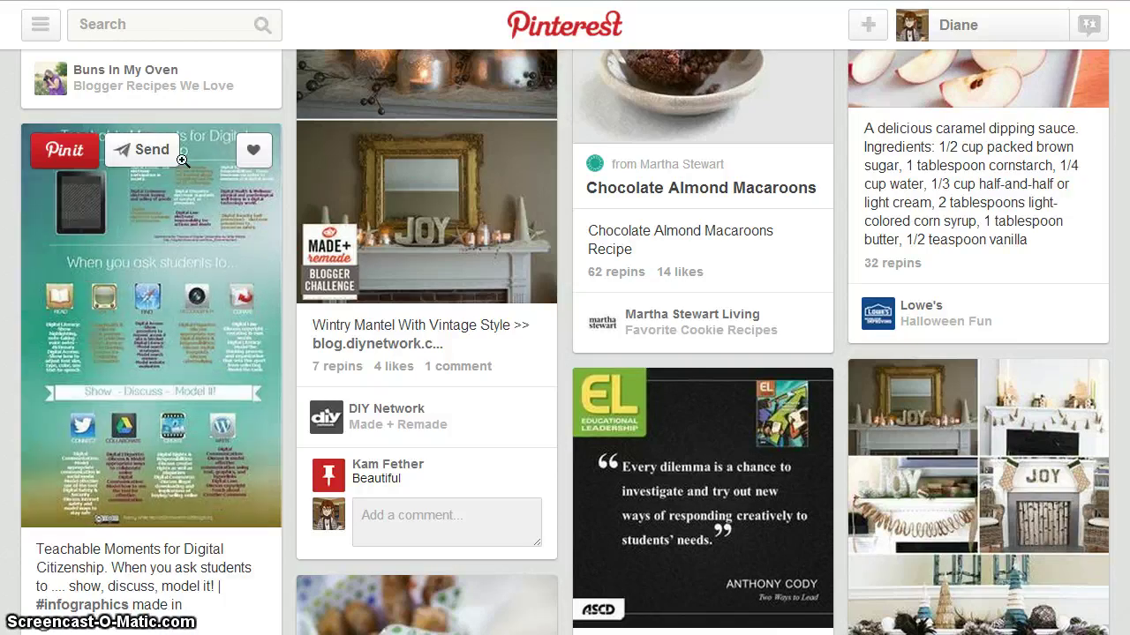
click(75, 154)
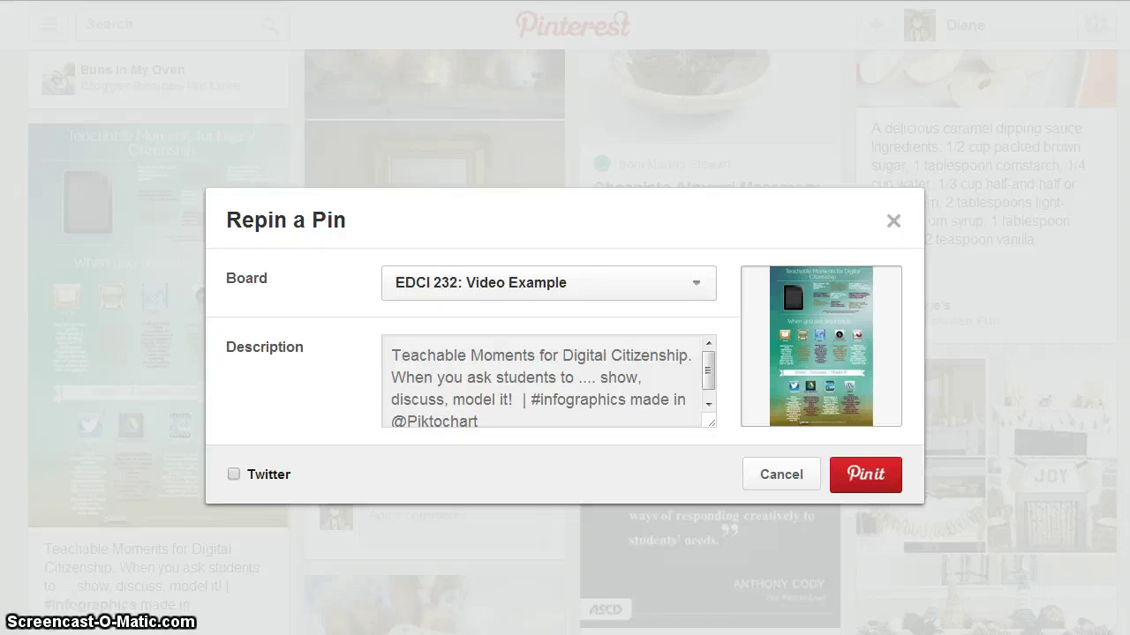
Repin the infographic to EDCI 232: Video Example with its description edited to end in (10/2/13)
click(390, 355)
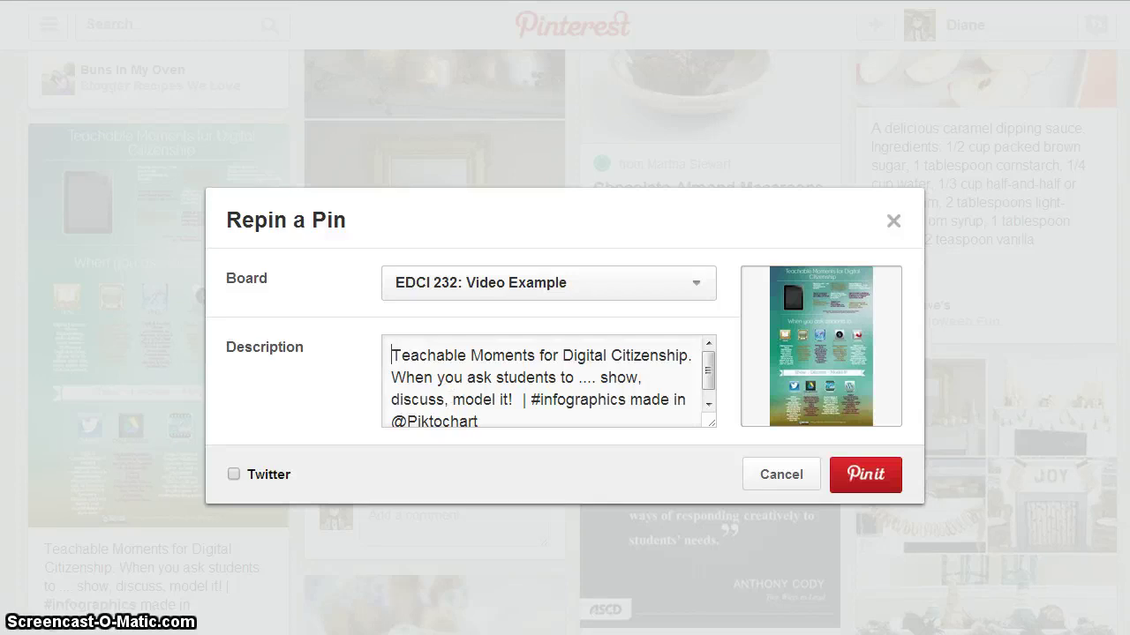
key(ctrl+Delete)
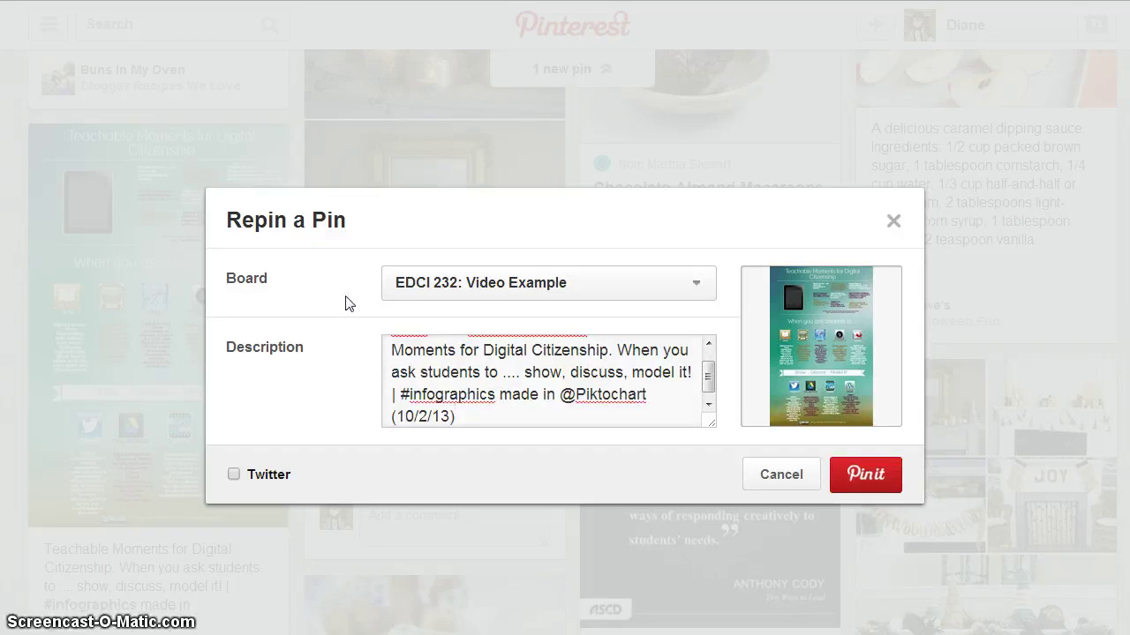
click(401, 287)
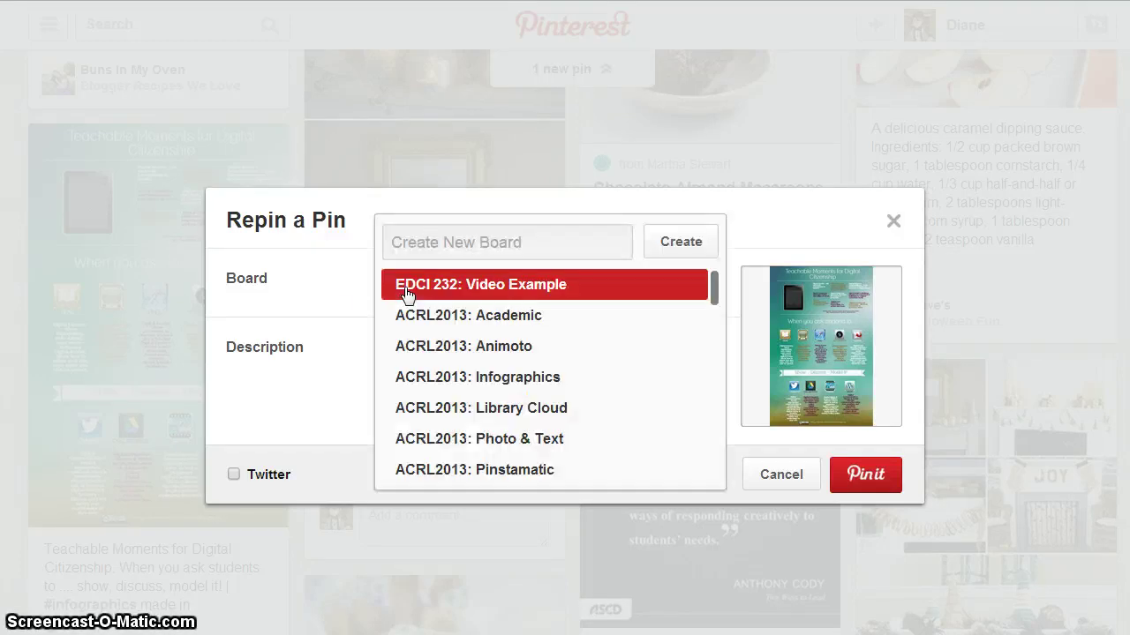
click(406, 291)
click(876, 476)
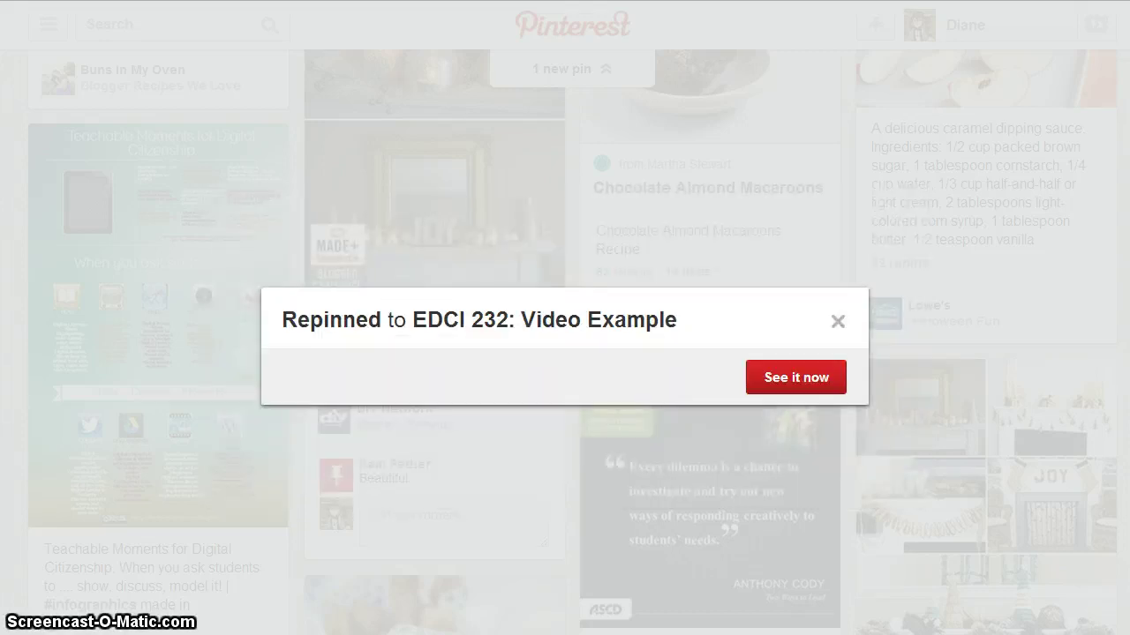
click(796, 377)
Scroll the EDCI 232: Video Example board to confirm both the infographic and word-cloud pins
scroll(565, 353, down, 1)
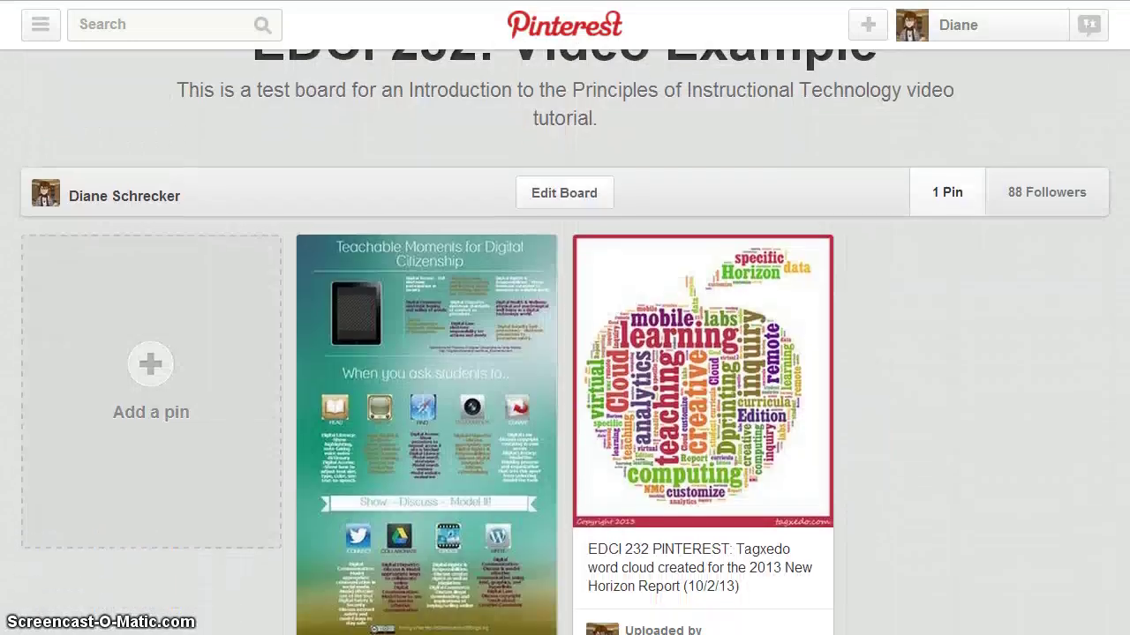
scroll(1024, 598, down, 2)
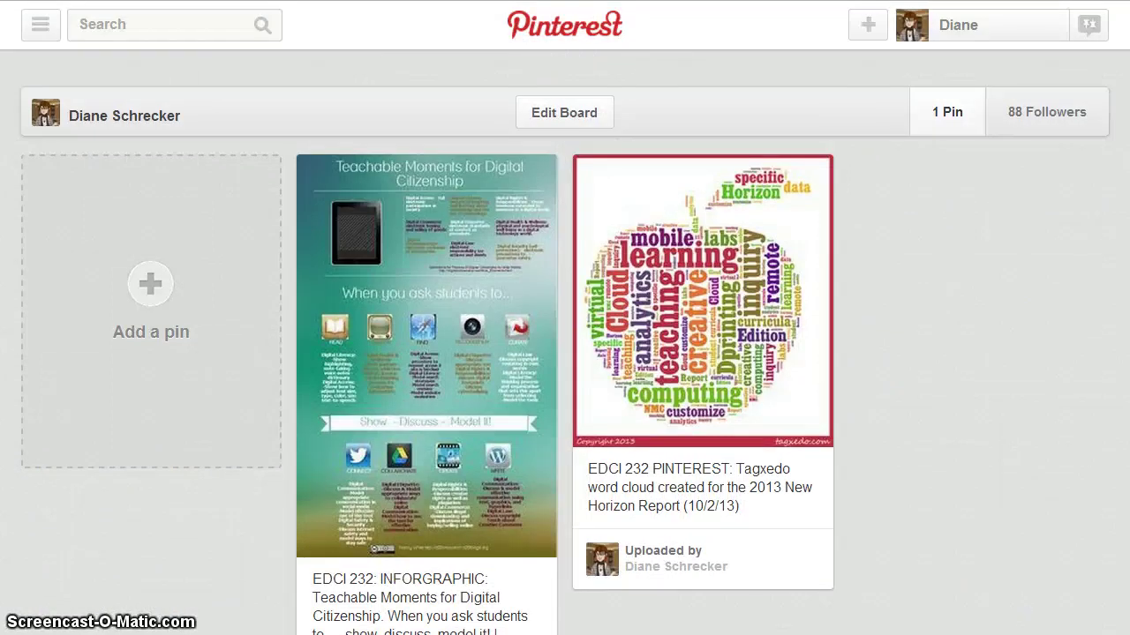
scroll(565, 353, down, 1)
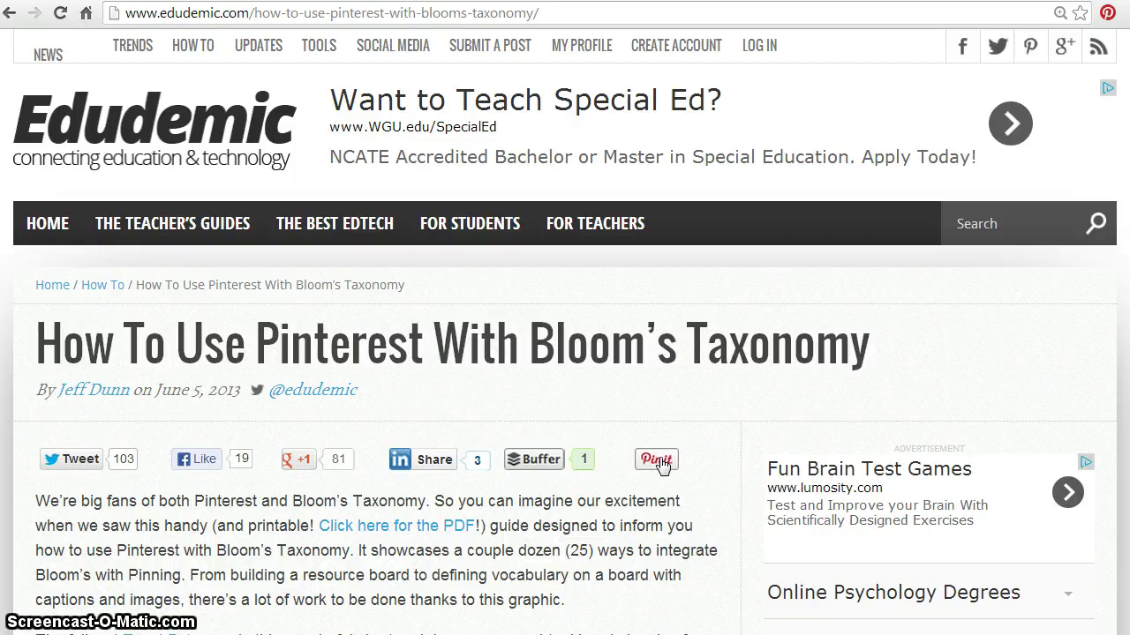
Pin Edudemic's Bloom's Taxonomy article to EDCI 232: Video Example, keeping the edited quoted description
click(660, 462)
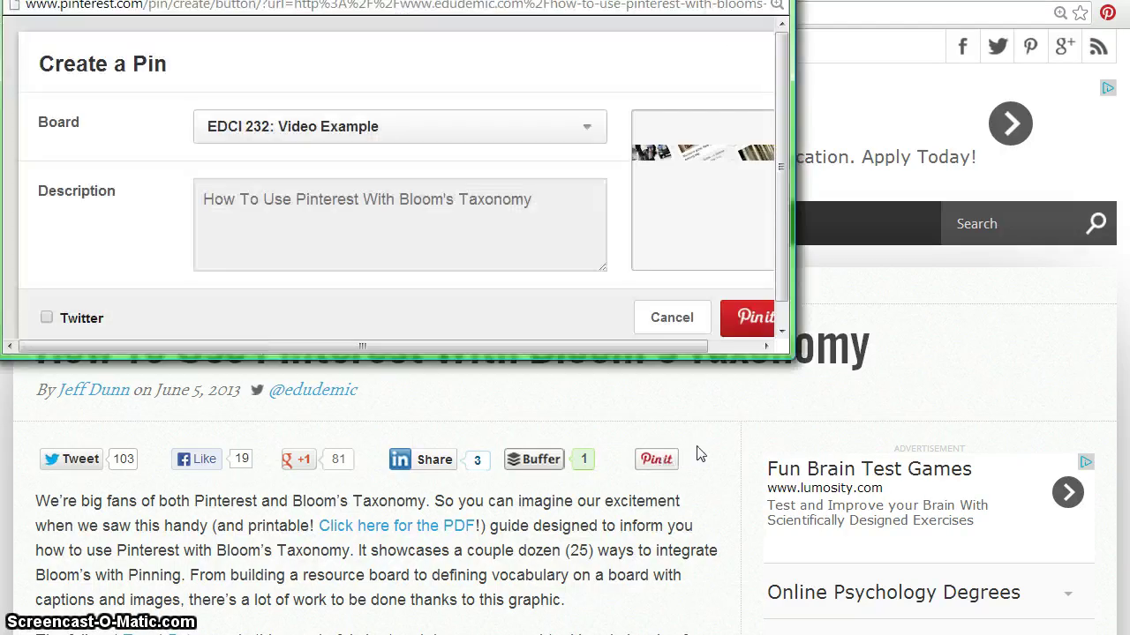
drag(794, 363, 856, 395)
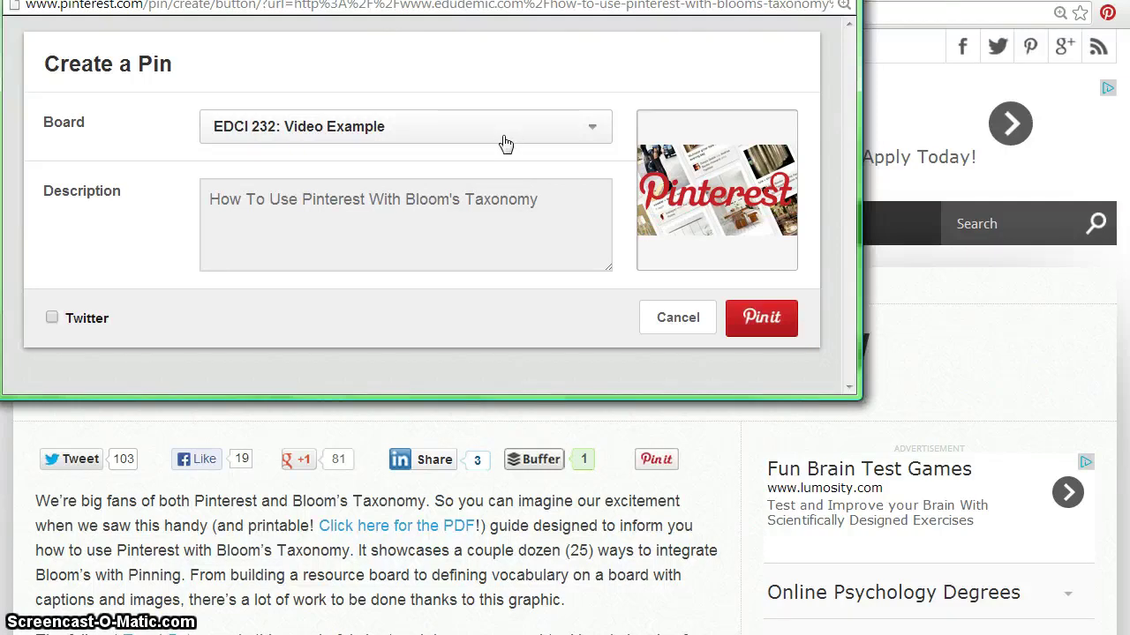
click(211, 205)
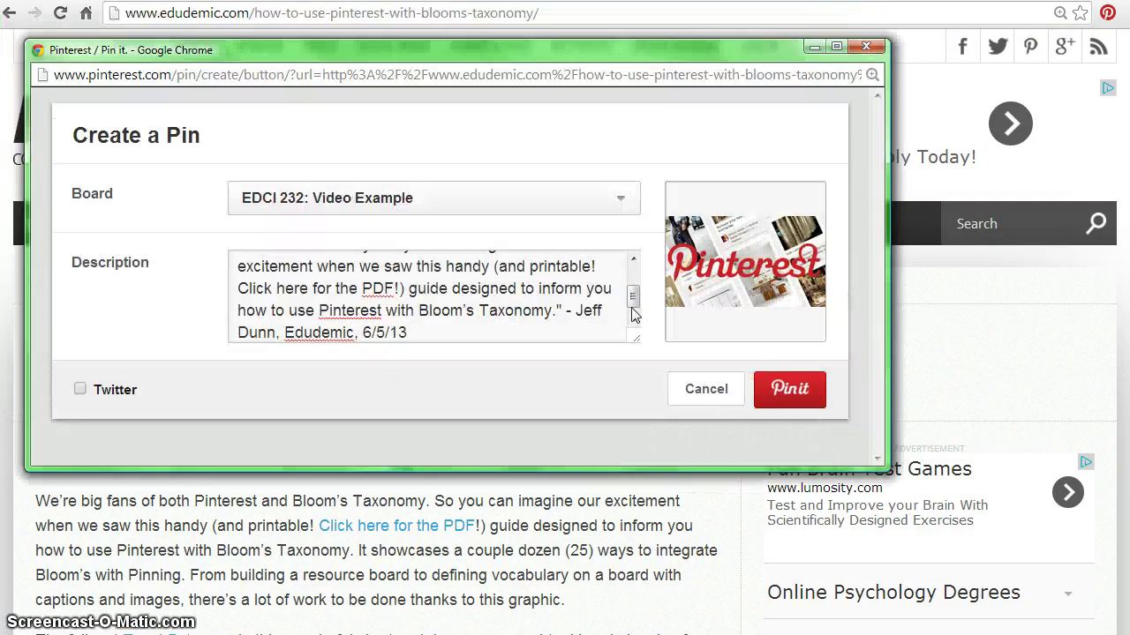
drag(632, 307, 631, 279)
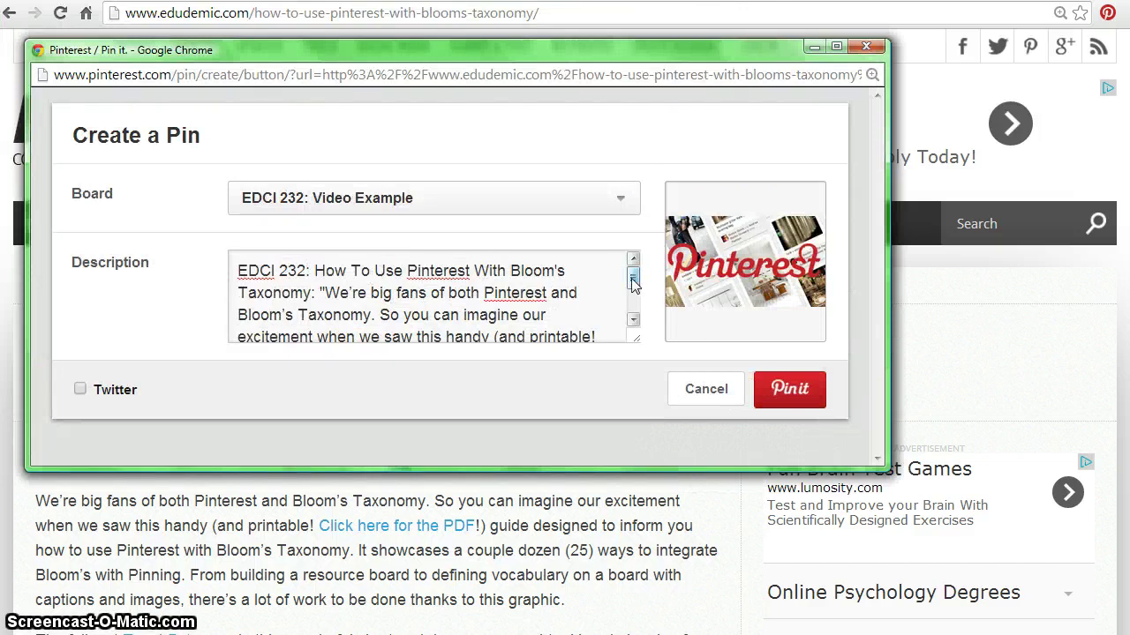
drag(632, 281, 632, 300)
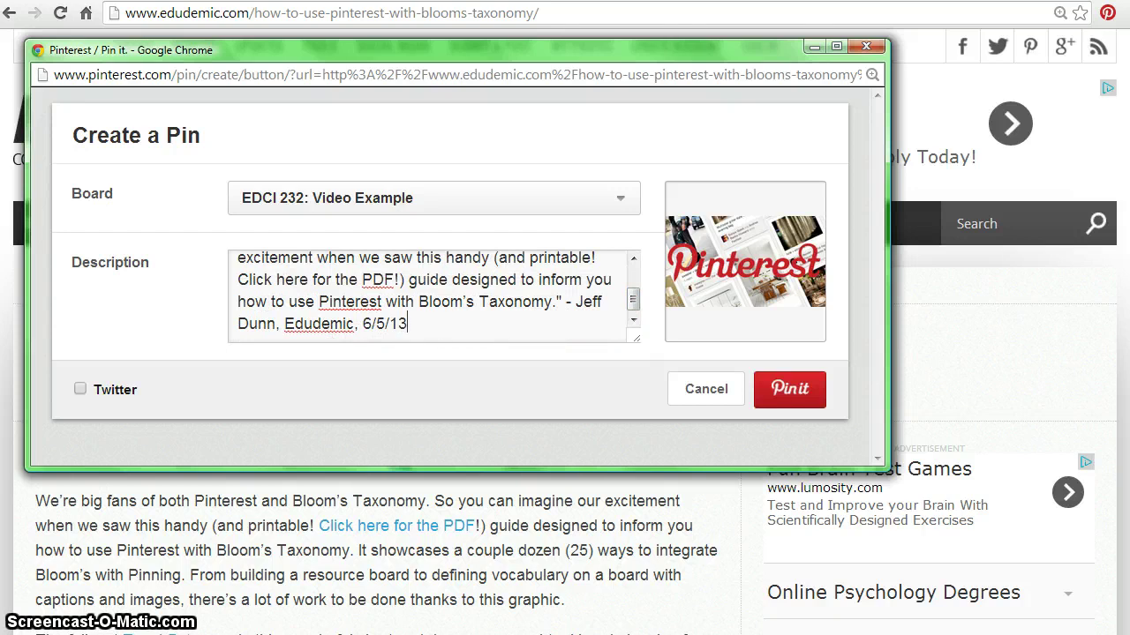
click(803, 399)
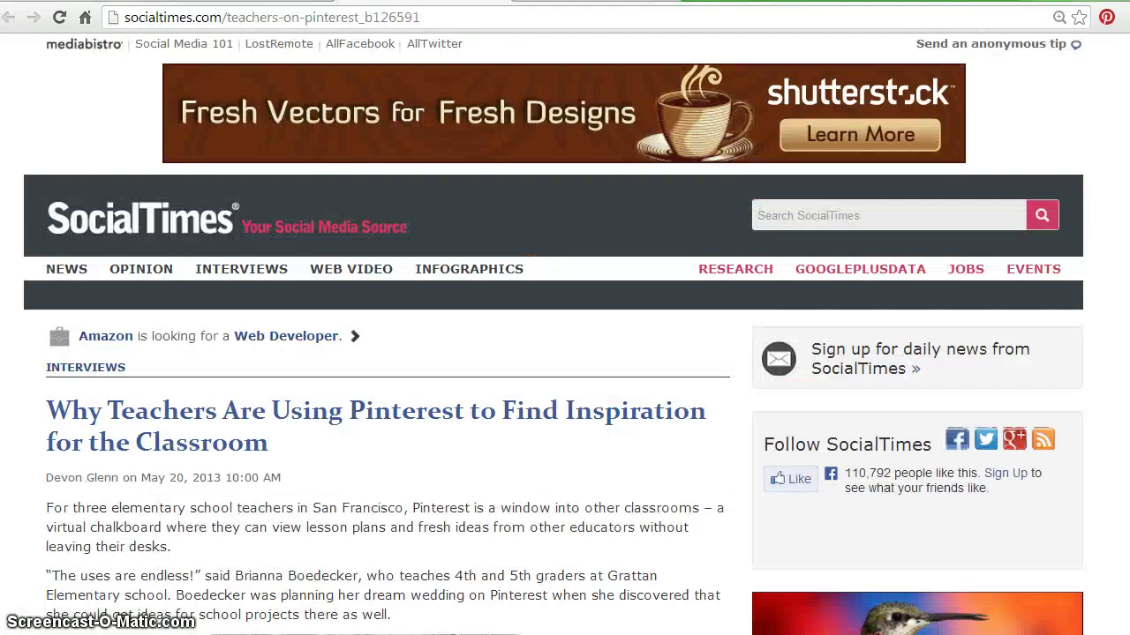
Skim the SocialTimes teachers-on-Pinterest article, then list its pinnable images like the art project and vowel charts
scroll(1127, 488, down, 20)
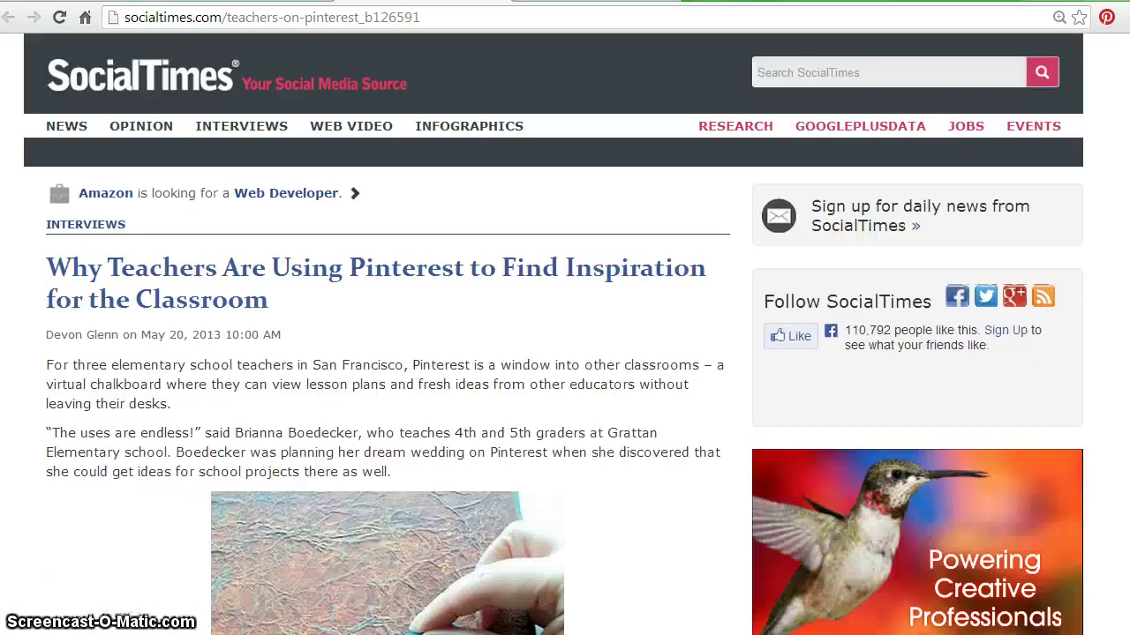
scroll(1127, 488, down, 1)
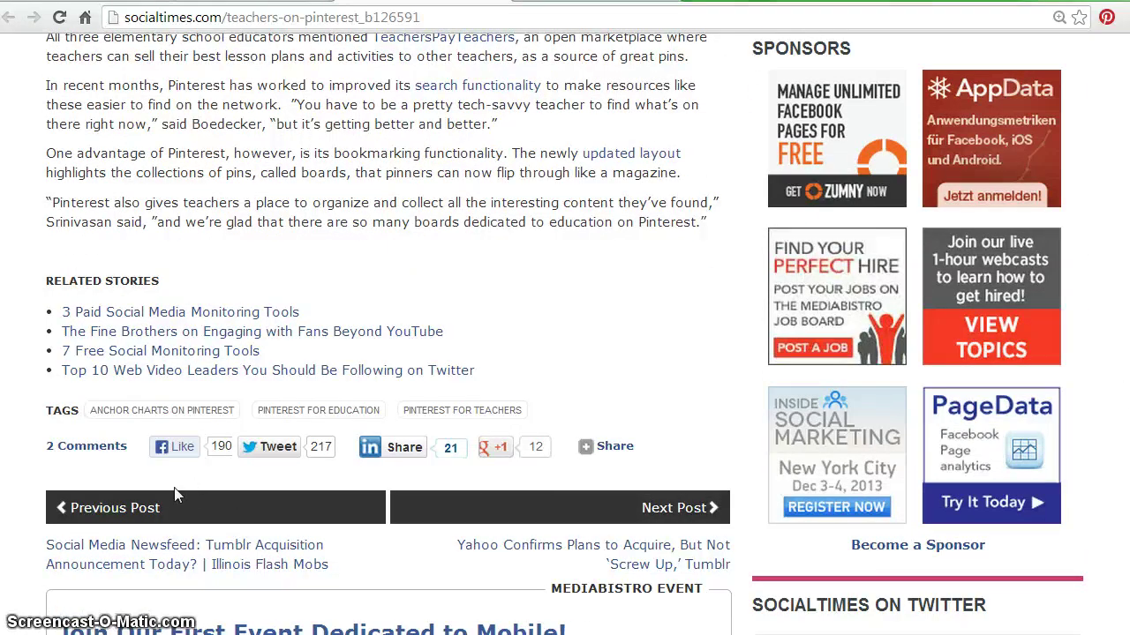
key(Home)
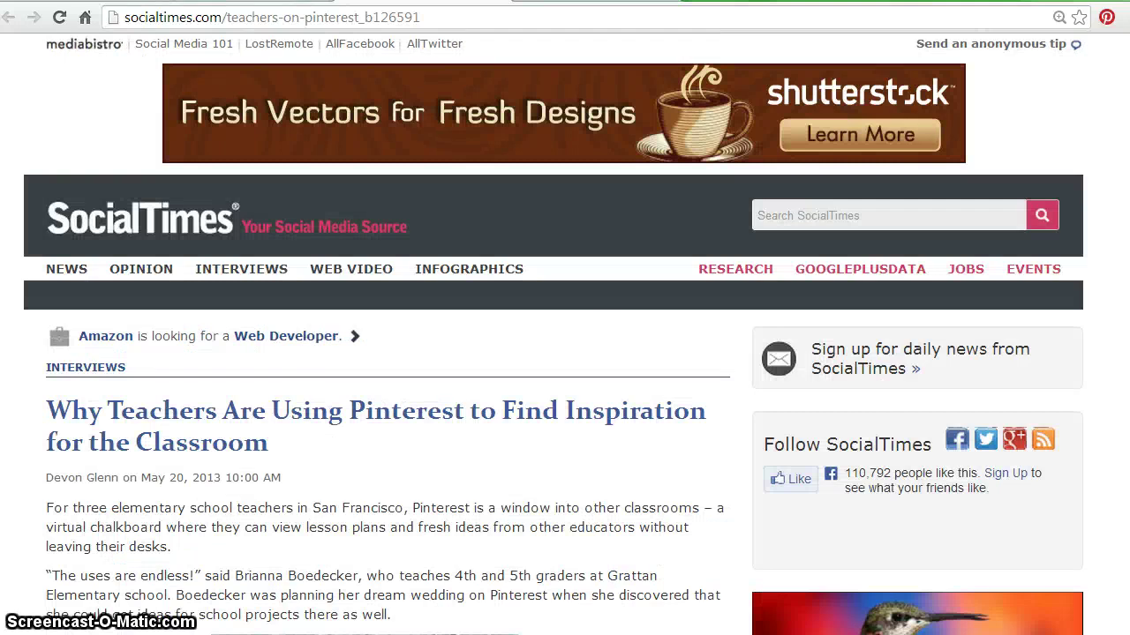
click(1106, 17)
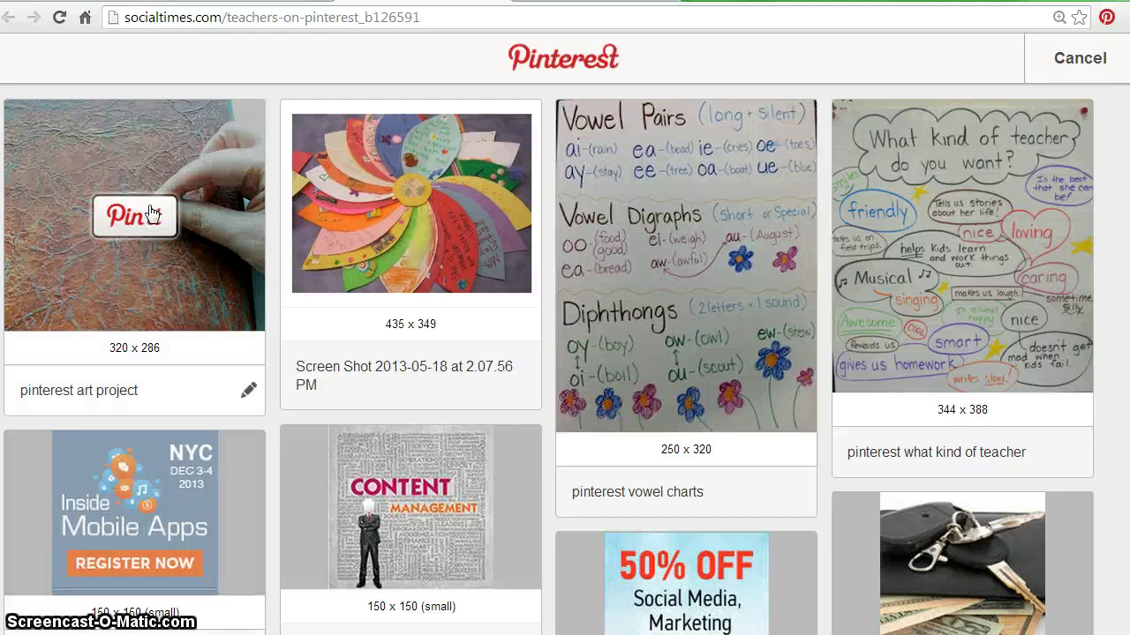
Pin the pinterest art project image to EDCI 232: Video Example with a SocialTimes article quote
click(152, 212)
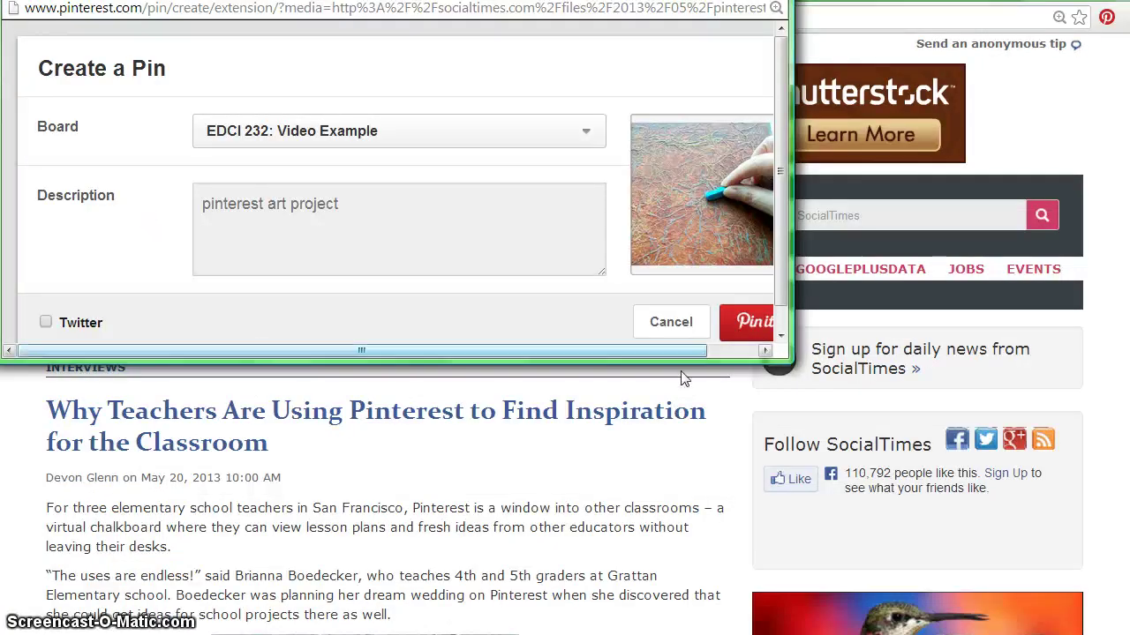
drag(791, 360, 840, 408)
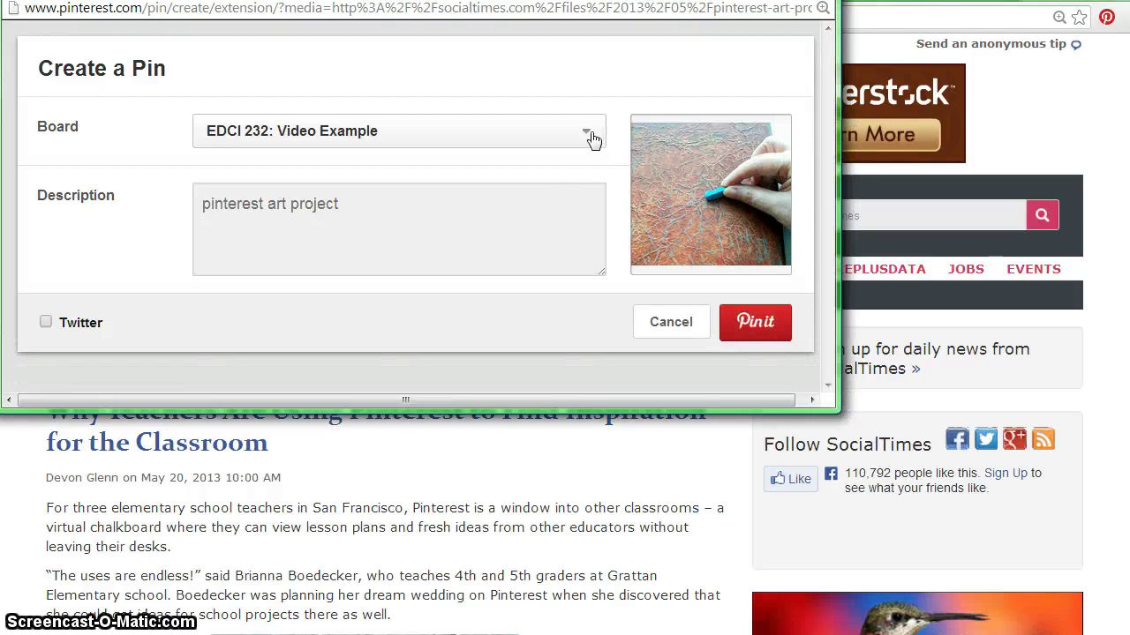
click(494, 202)
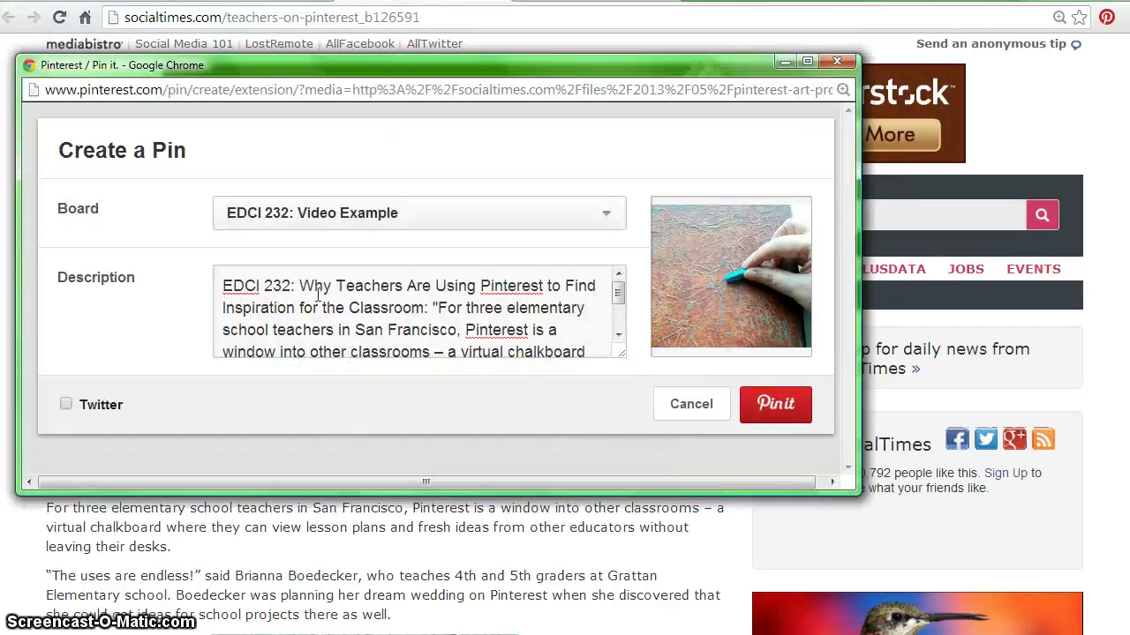
scroll(318, 292, down, 2)
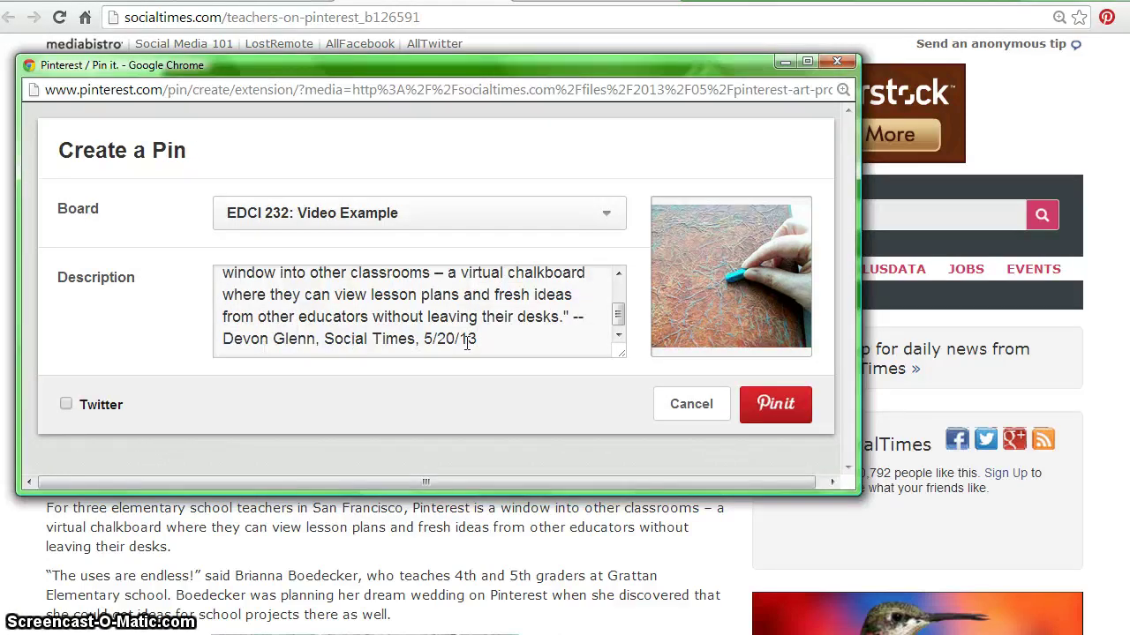
click(794, 409)
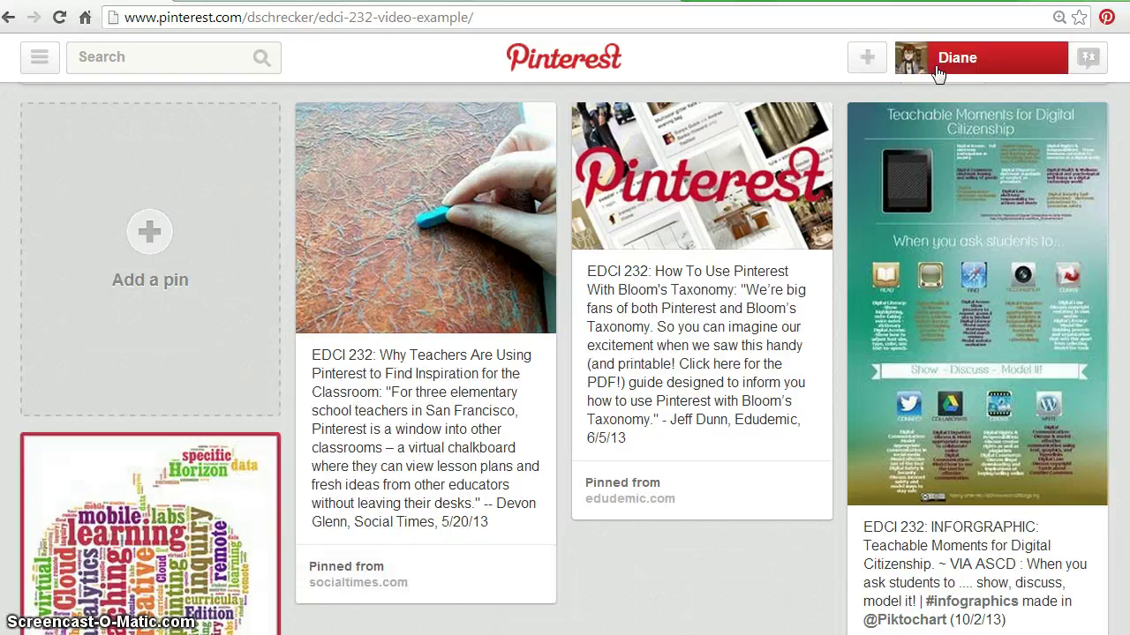
Open Your Boards from the profile menu and locate EDCI 232: Video Example showing 3 pins
mouse_move(939, 60)
click(953, 104)
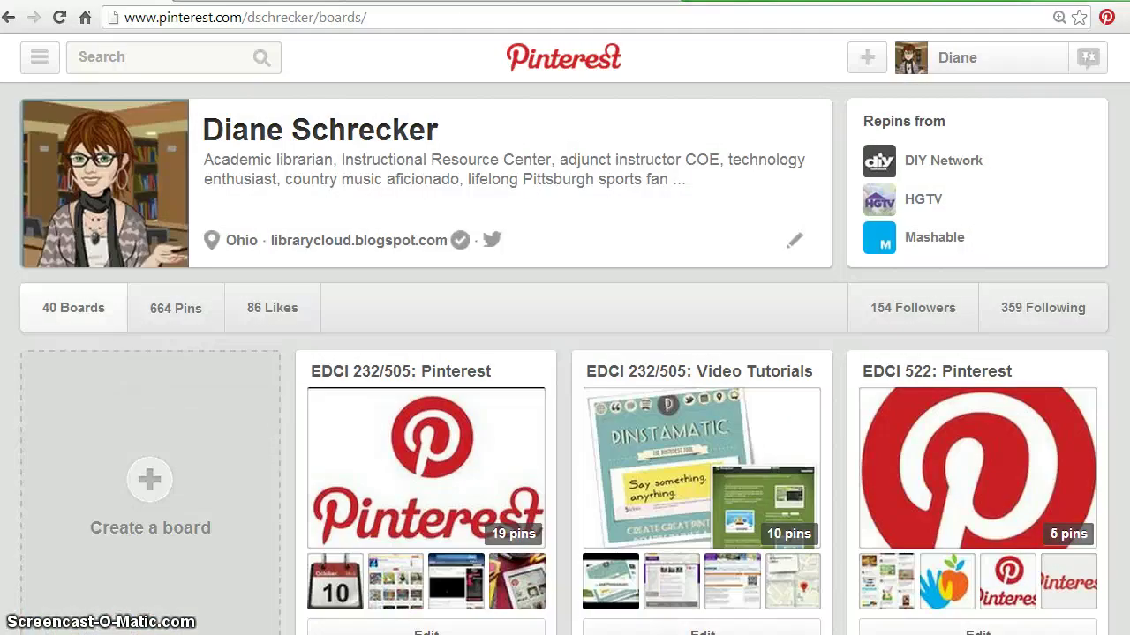
scroll(564, 353, down, 7)
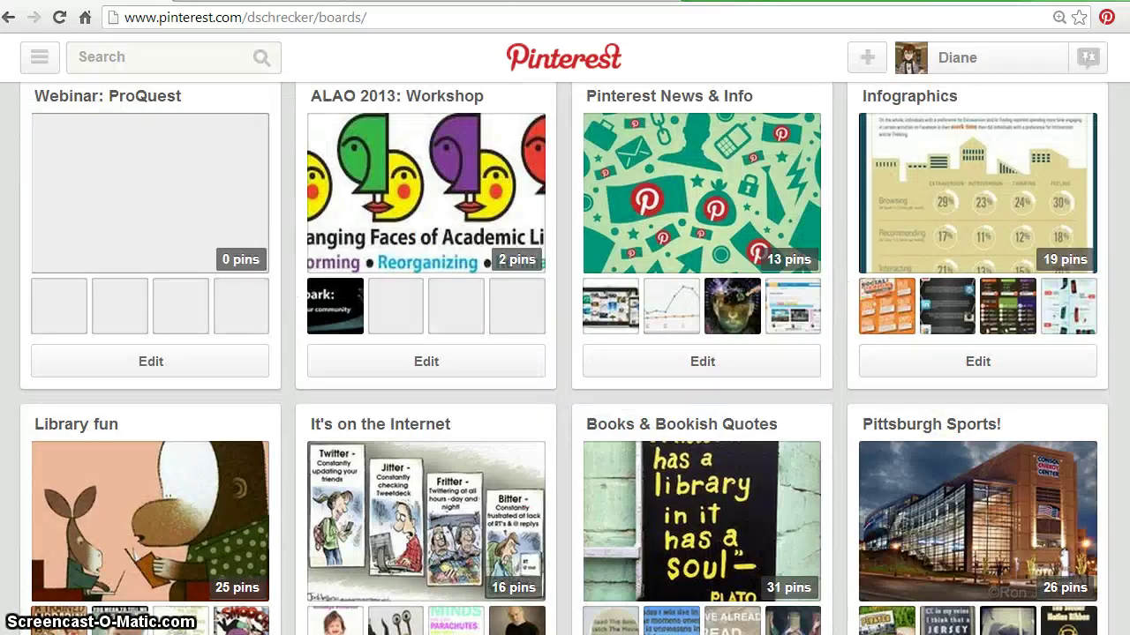
scroll(565, 353, down, 15)
scroll(564, 353, down, 7)
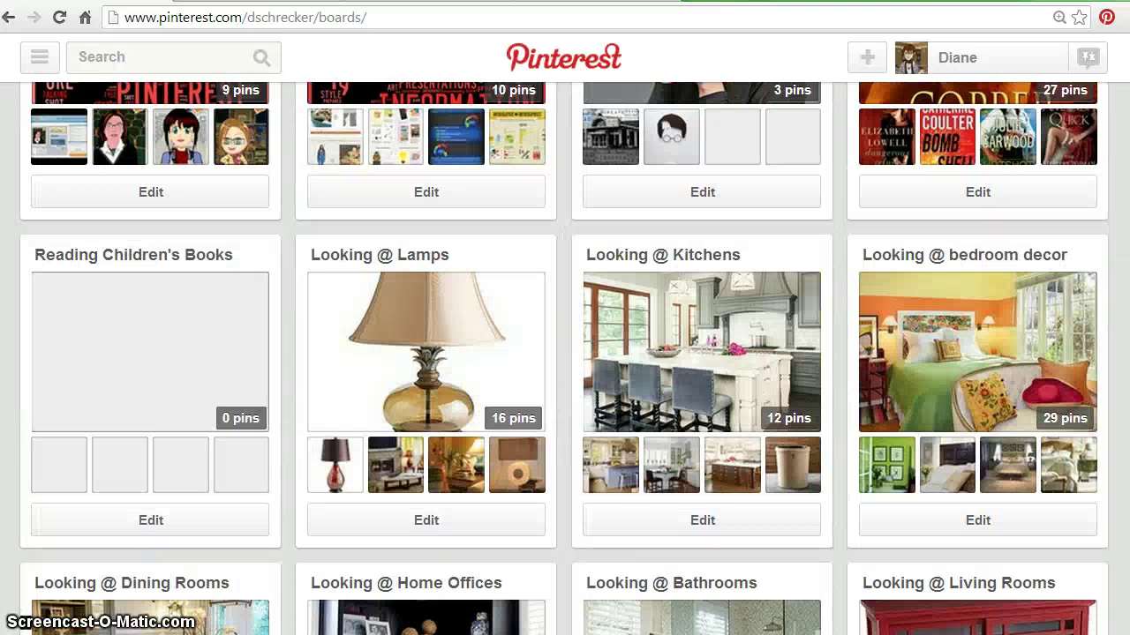
scroll(565, 353, down, 7)
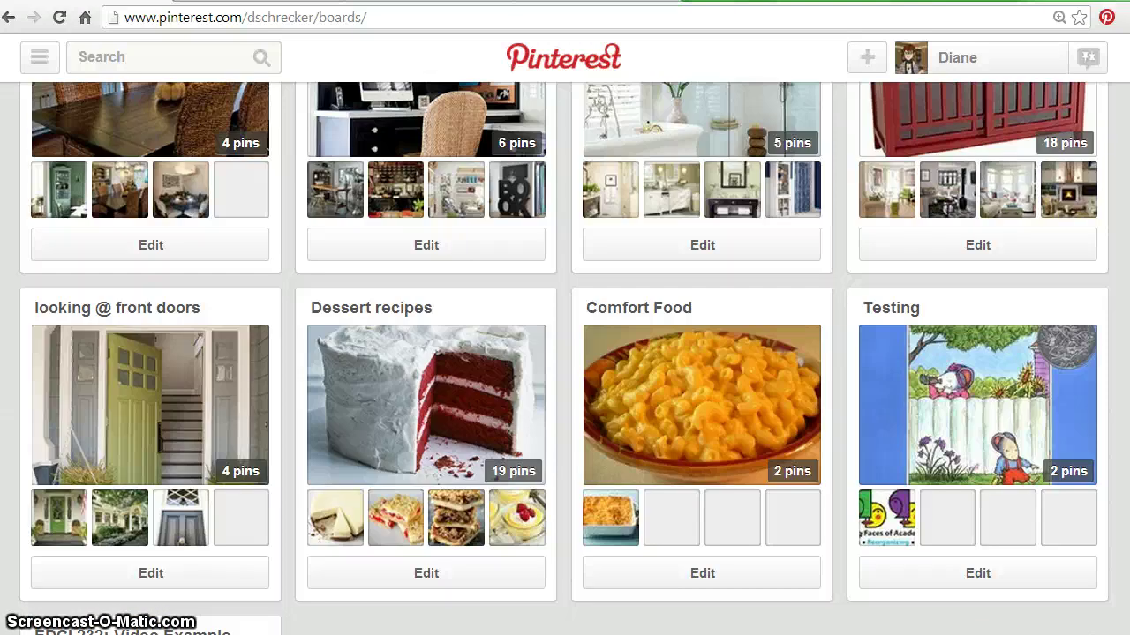
scroll(11, 623, down, 7)
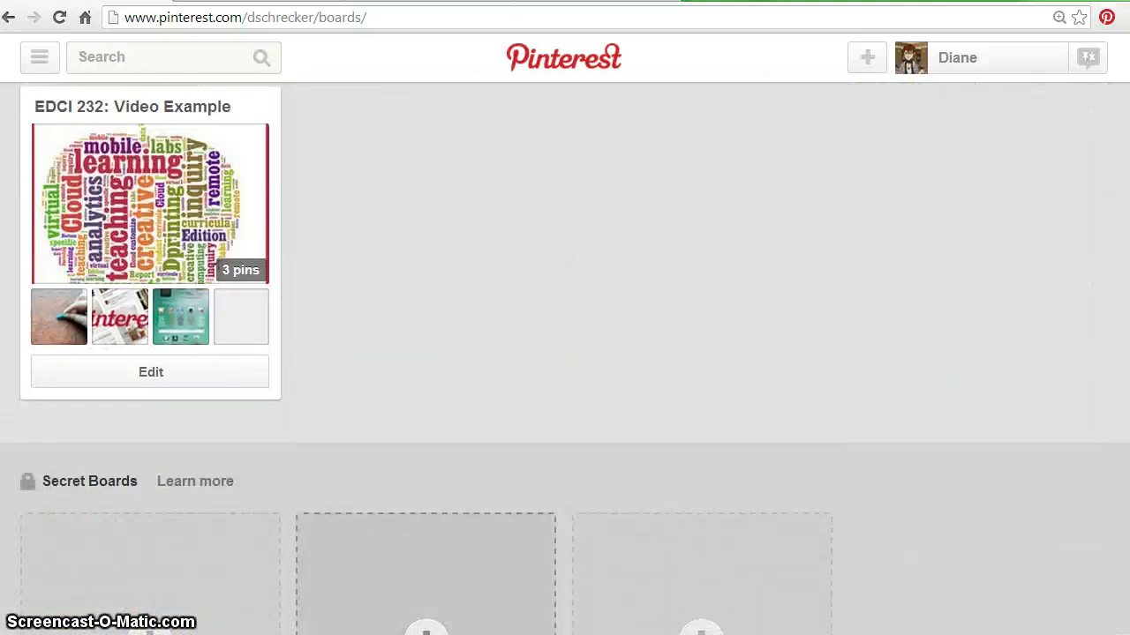
scroll(17, 529, up, 1)
mouse_move(181, 305)
scroll(181, 305, up, 1)
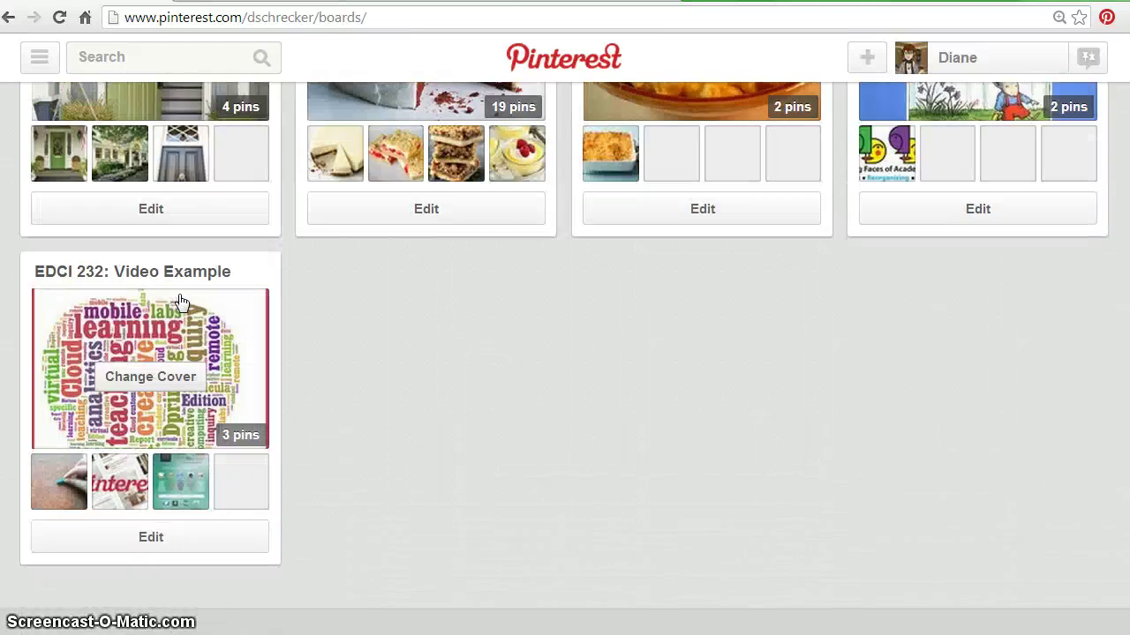
Replace the EDCI 232: Video Example cover's word cloud with the Pinterest-logo collage image
click(174, 377)
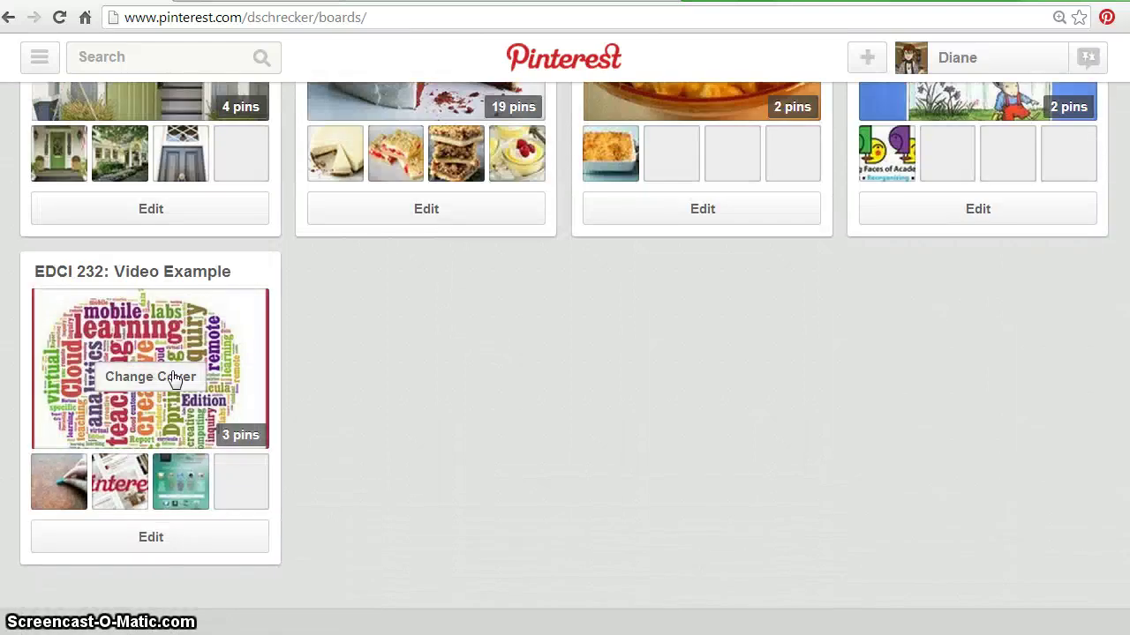
click(754, 403)
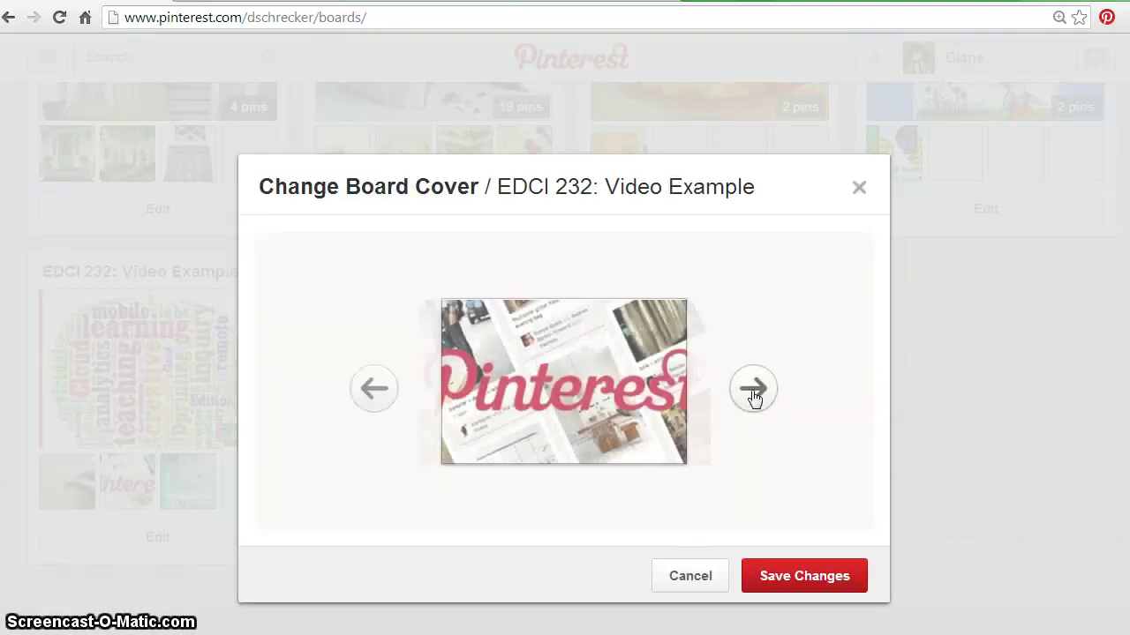
click(771, 575)
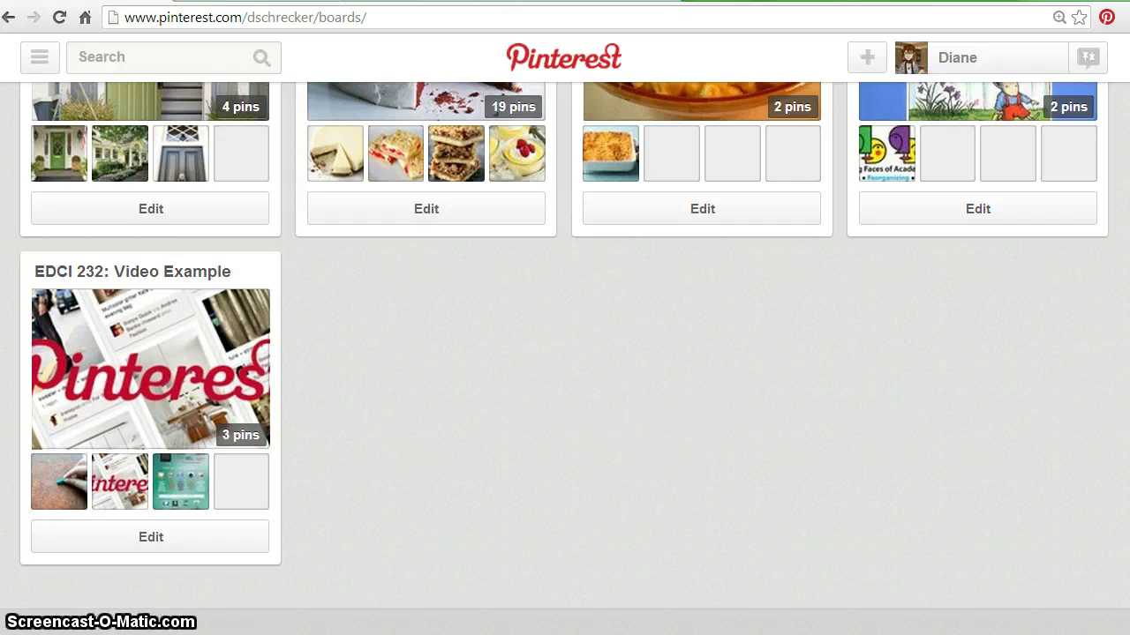
Drag the EDCI 232: Video Example board above Looking @ bedroom decor in the boards grid
mouse_move(234, 296)
drag(245, 257, 229, 52)
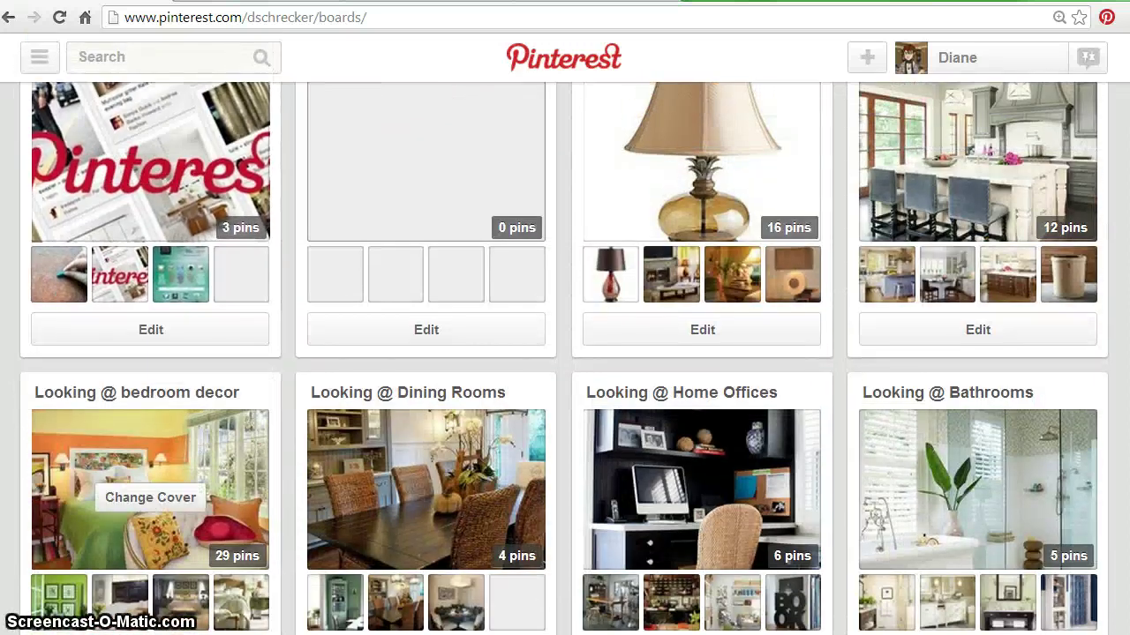
scroll(150, 497, up, 5)
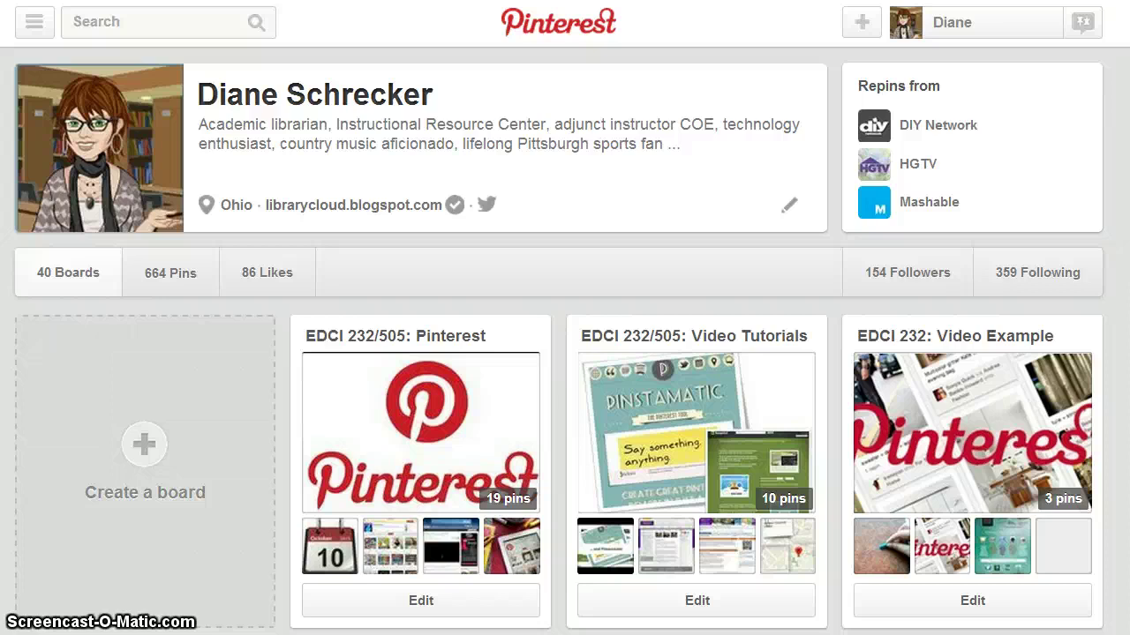